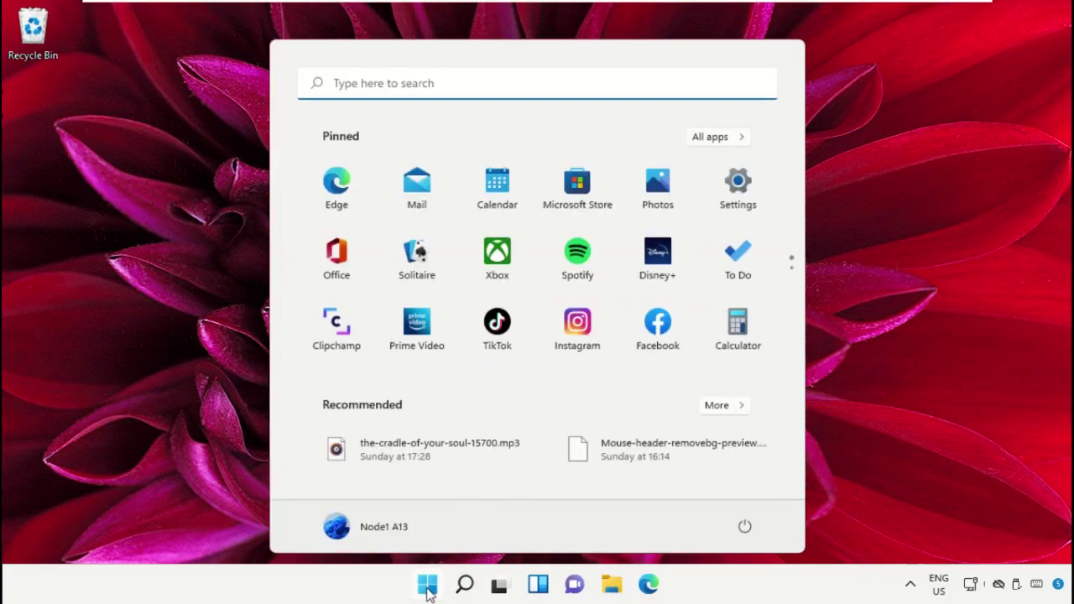
Open Task Manager from Start search and bring up its Create new task dialog
type("task mana")
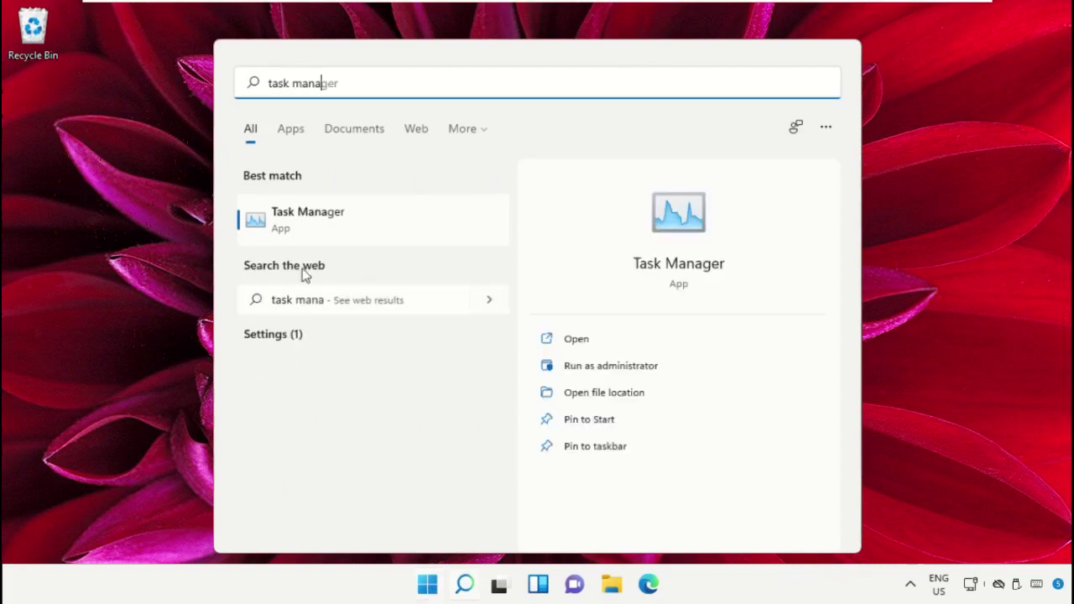
left_click(327, 220)
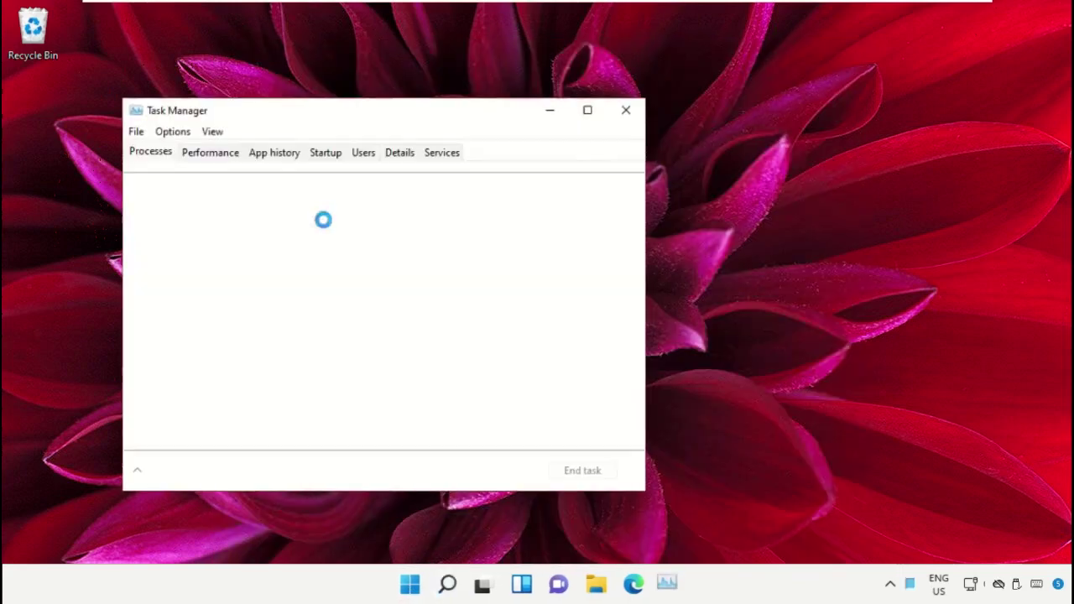
left_click(136, 134)
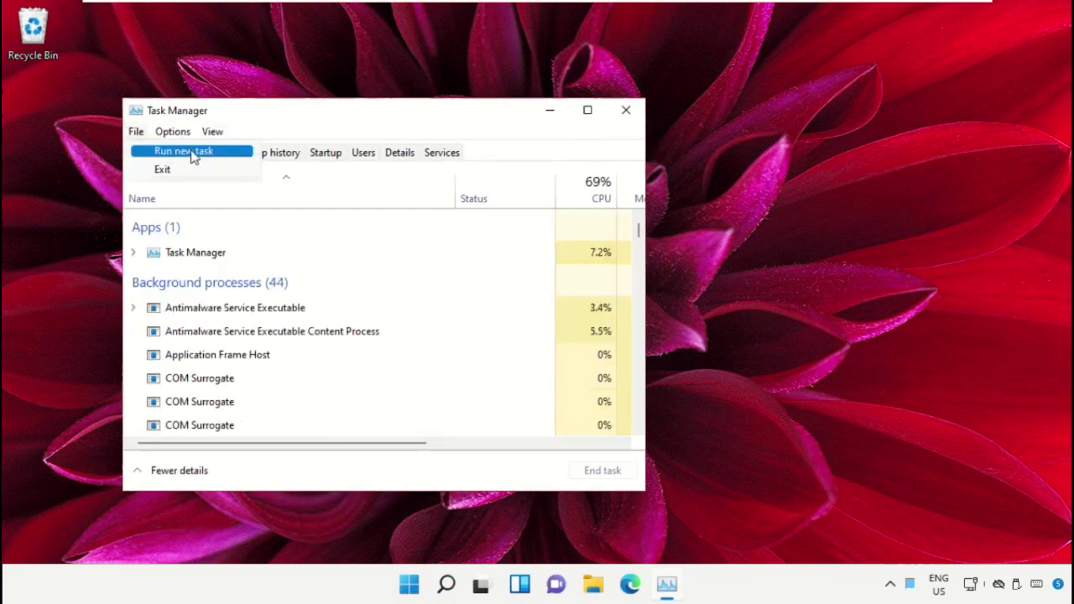
left_click(233, 157)
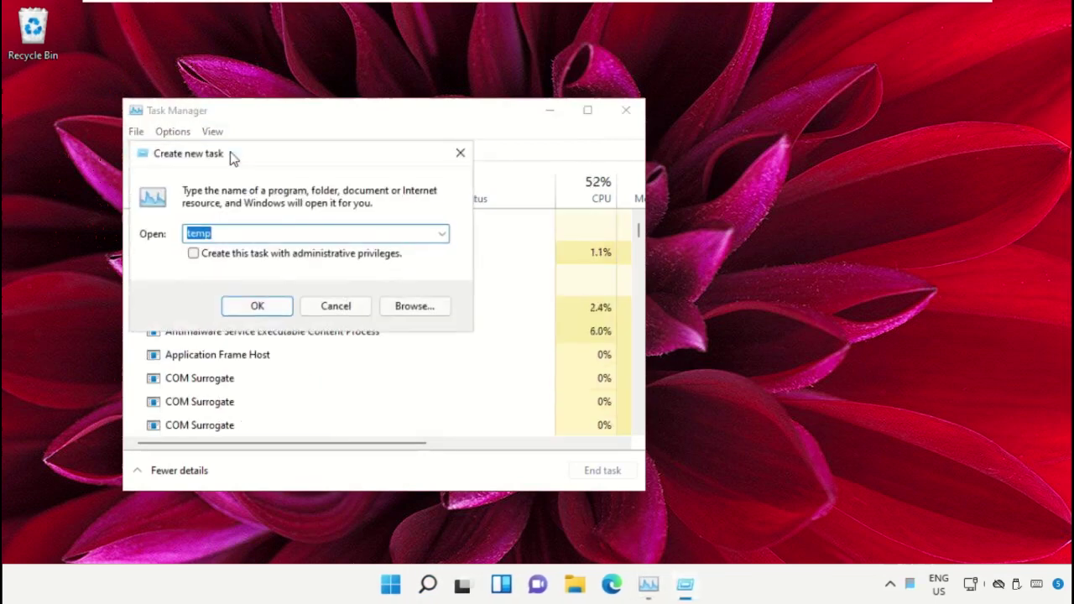
Browse from This PC into the C:\Windows\System32 folder
left_click(412, 308)
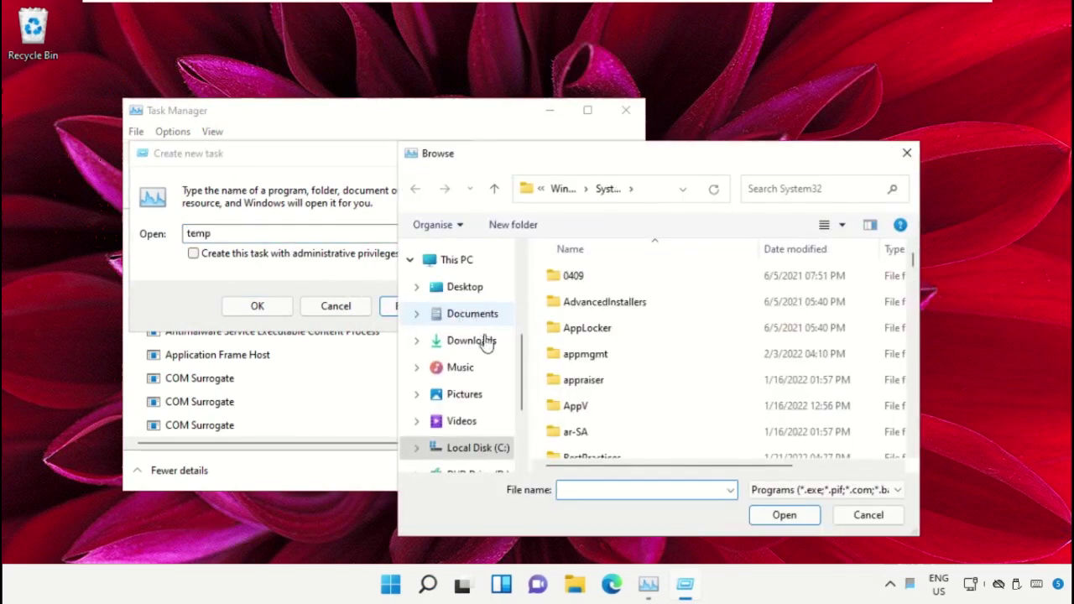
scroll(462, 451, "down", 1)
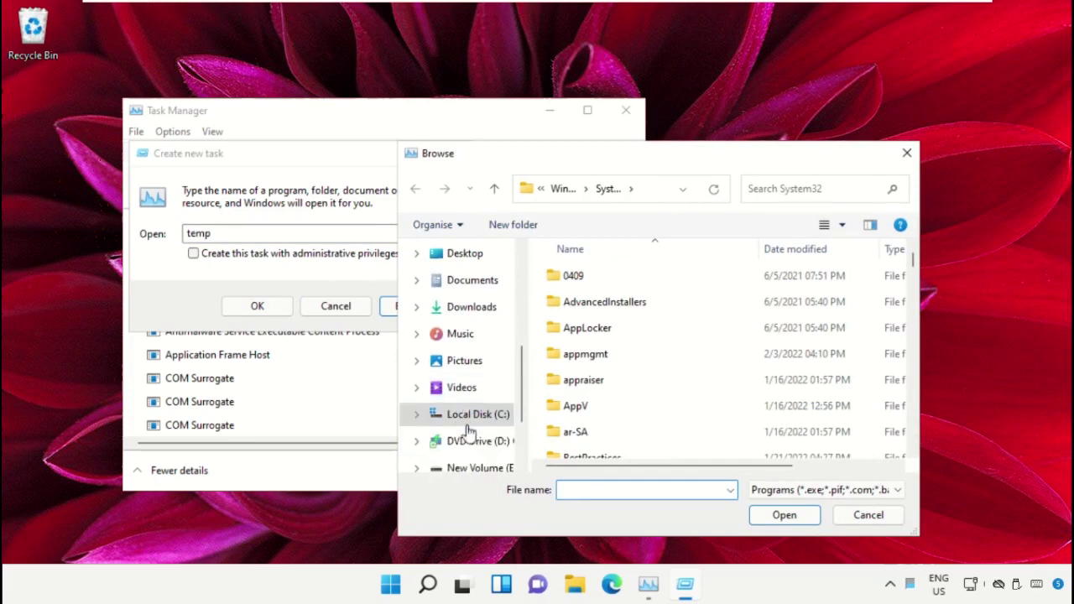
left_click(467, 415)
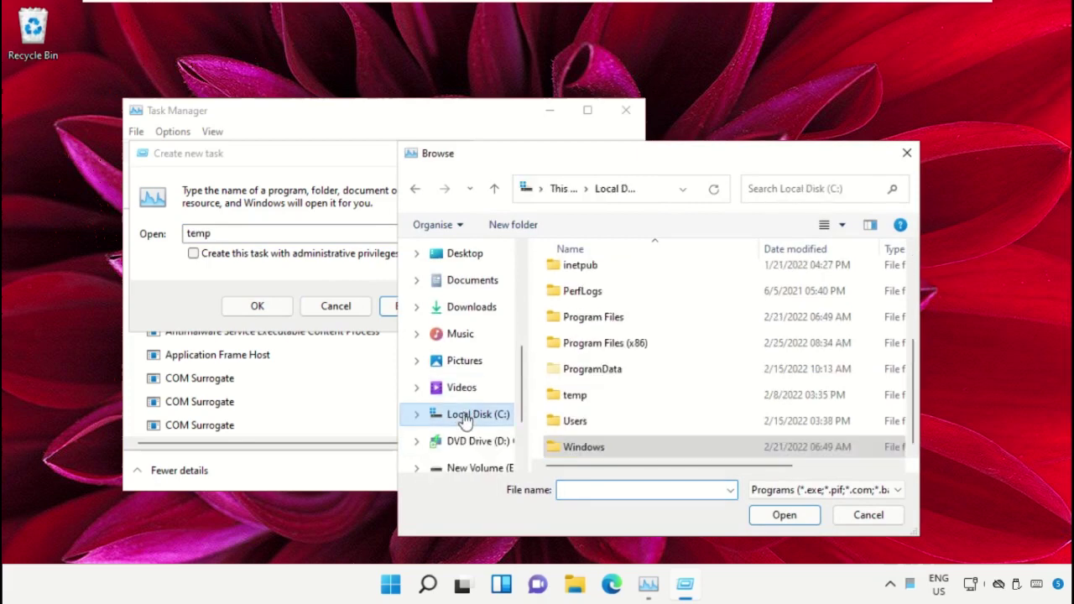
scroll(467, 298, "up", 2)
left_click(467, 296)
scroll(659, 343, "down", 2)
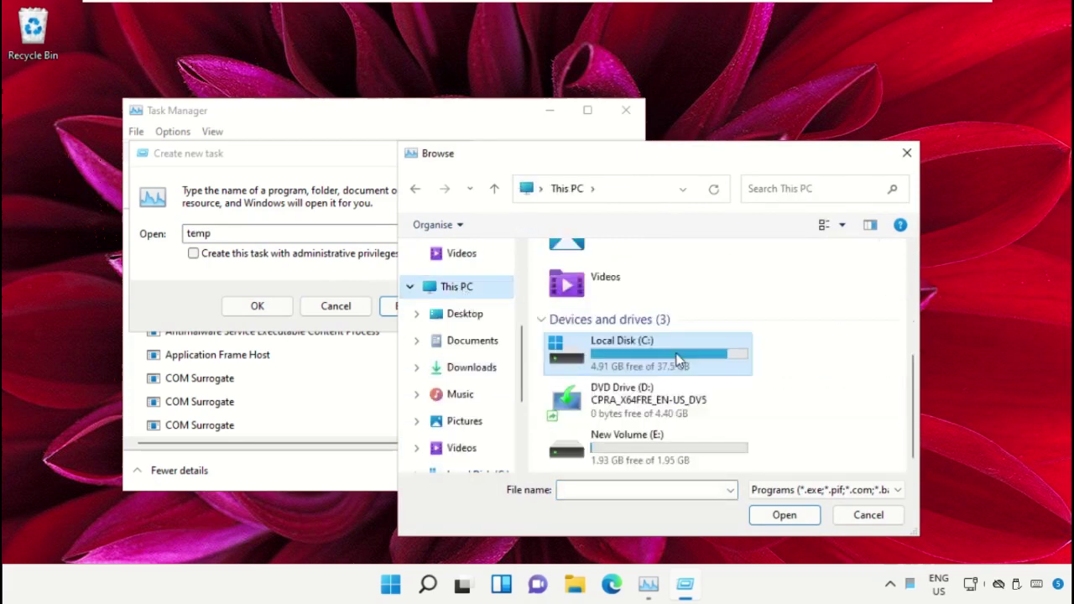
scroll(616, 423, "up", 2)
scroll(691, 395, "down", 2)
double_click(664, 357)
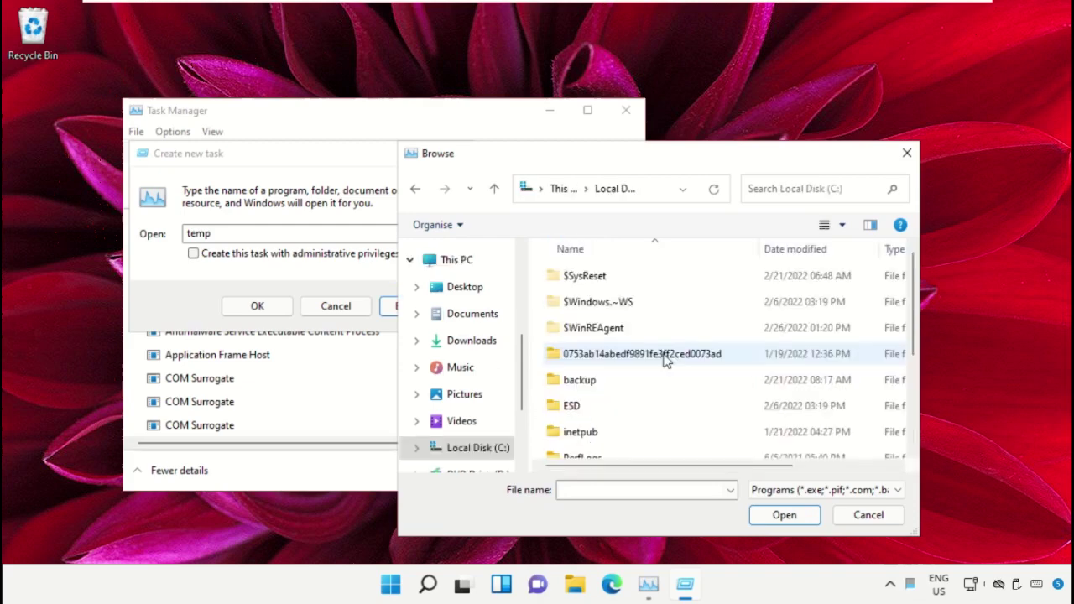
scroll(635, 308, "down", 2)
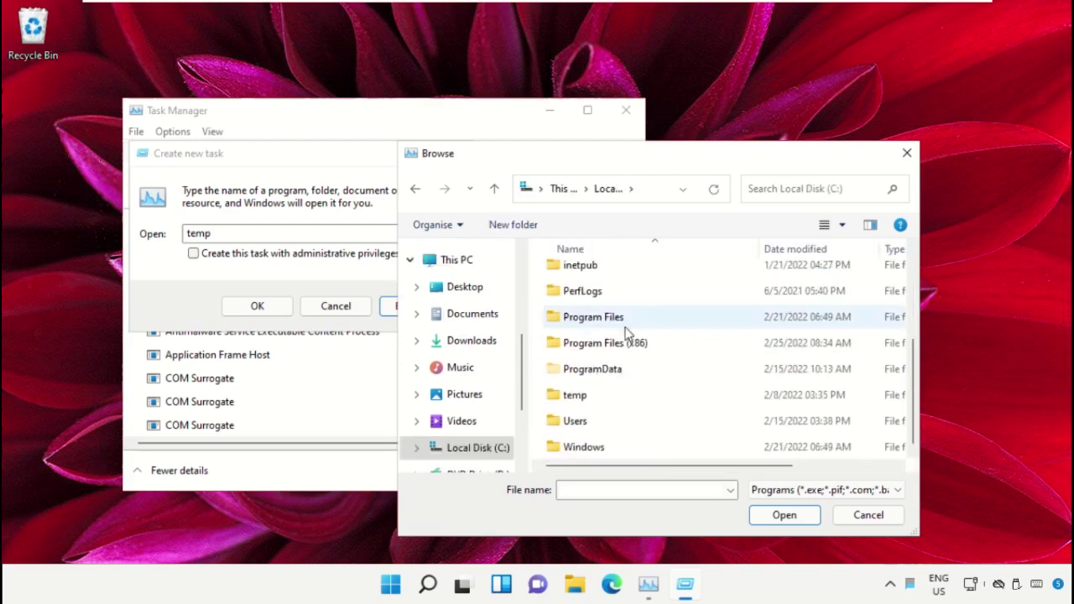
double_click(593, 449)
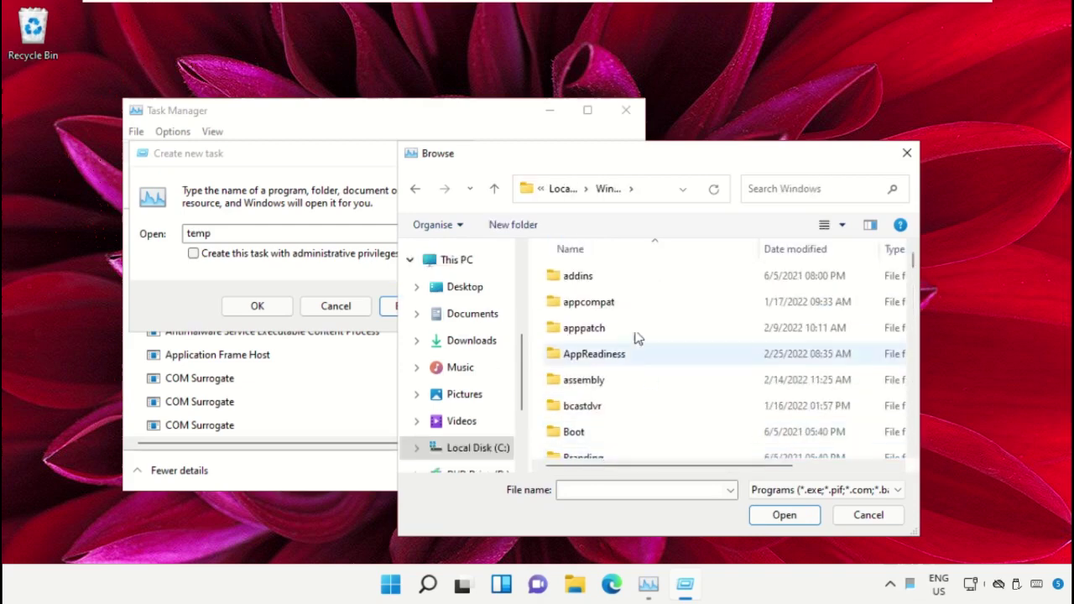
scroll(625, 316, "down", 6)
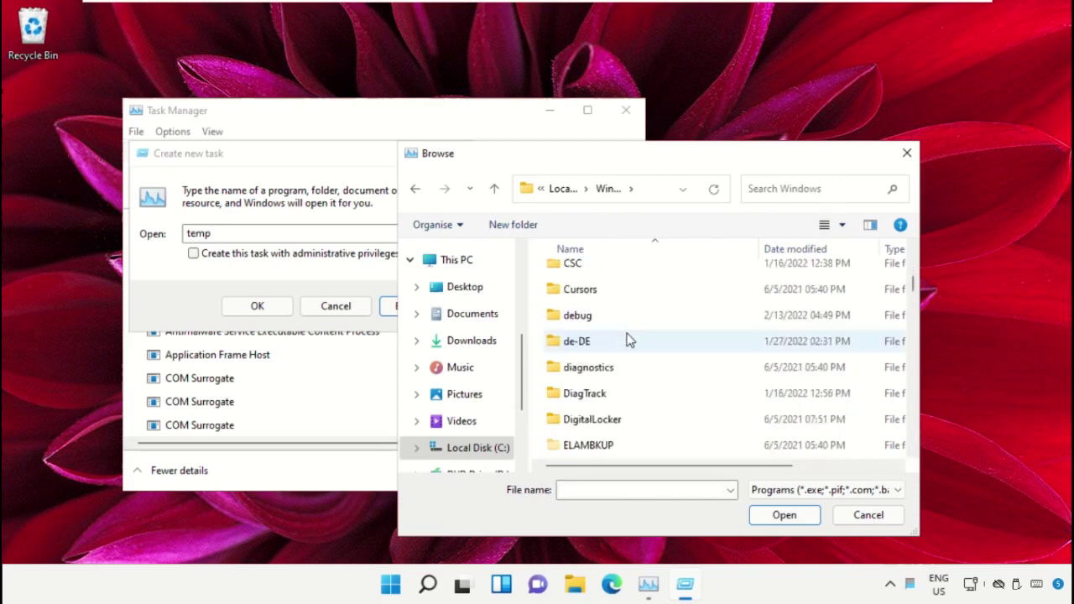
scroll(628, 361, "down", 11)
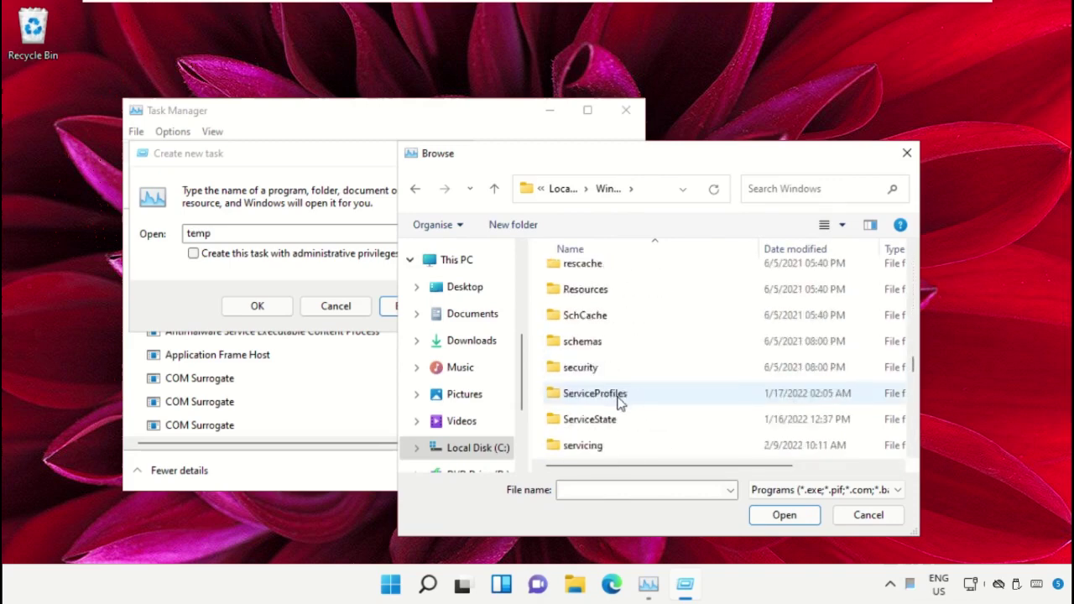
scroll(619, 401, "down", 3)
left_click(592, 367)
double_click(592, 367)
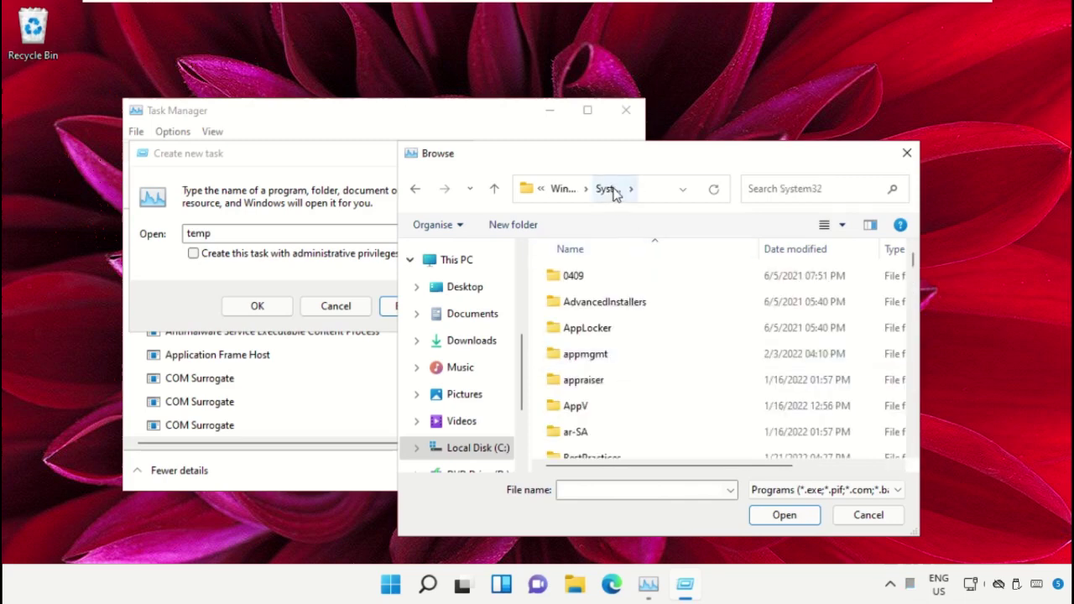
Pick cmd.exe in System32 as the program for the new task
scroll(634, 376, "down", 5)
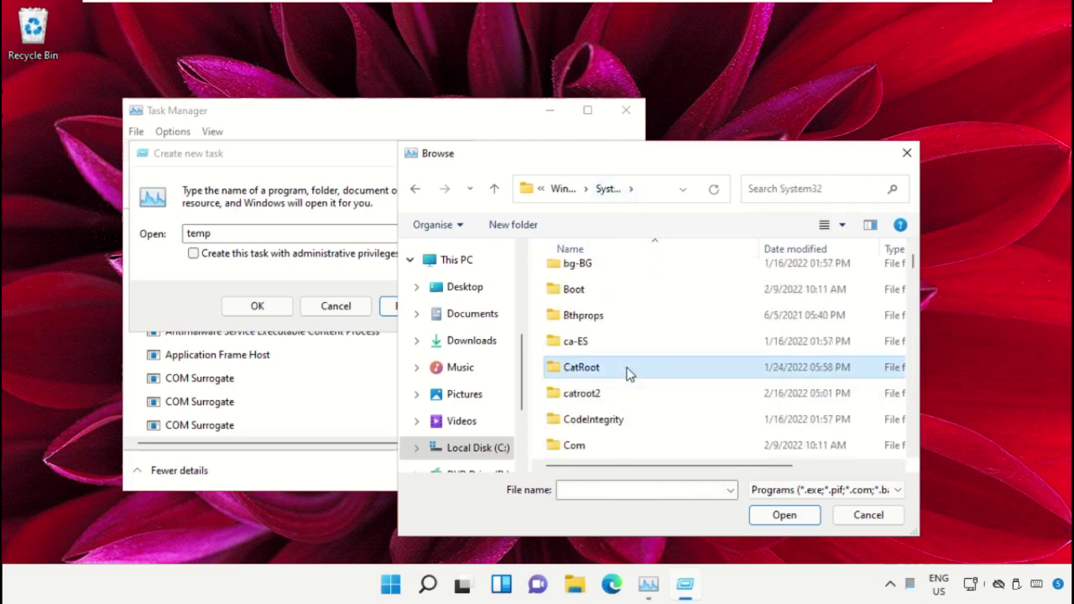
scroll(629, 373, "down", 11)
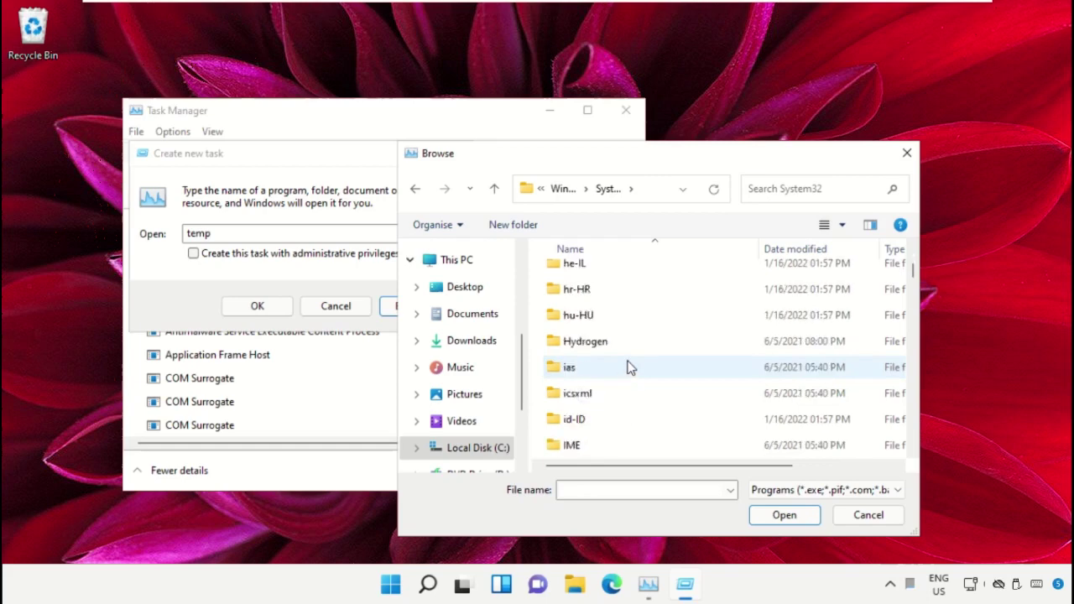
type("cmd.exe")
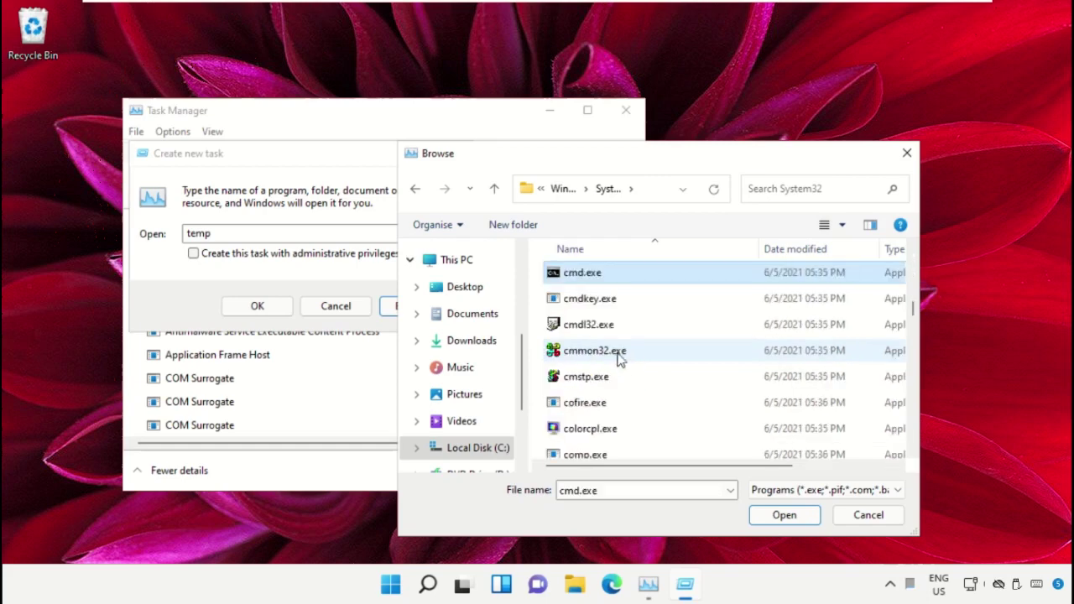
scroll(619, 358, "up", 1)
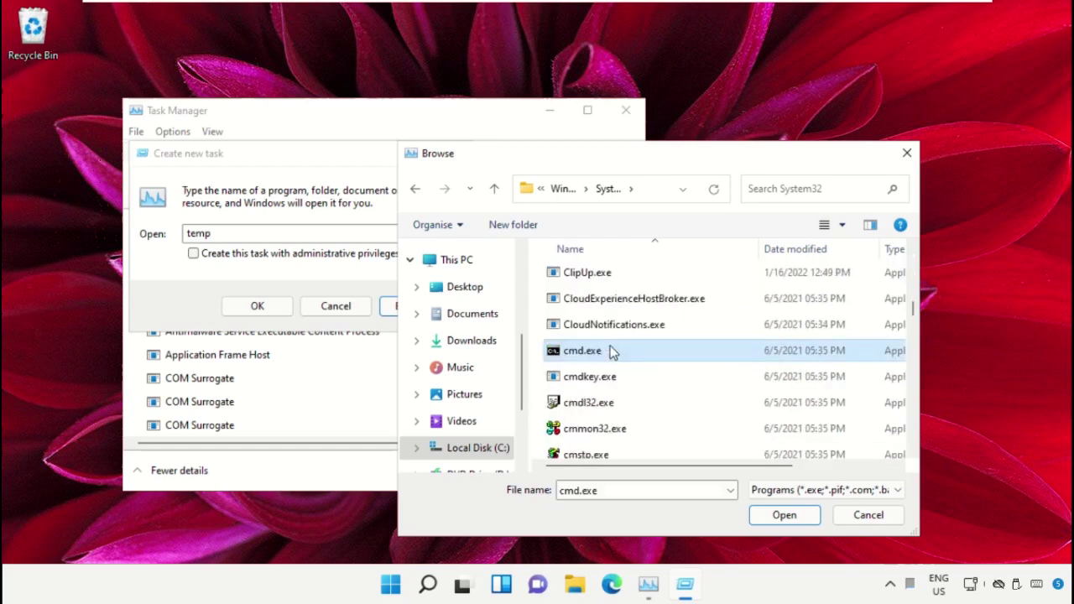
left_click(783, 515)
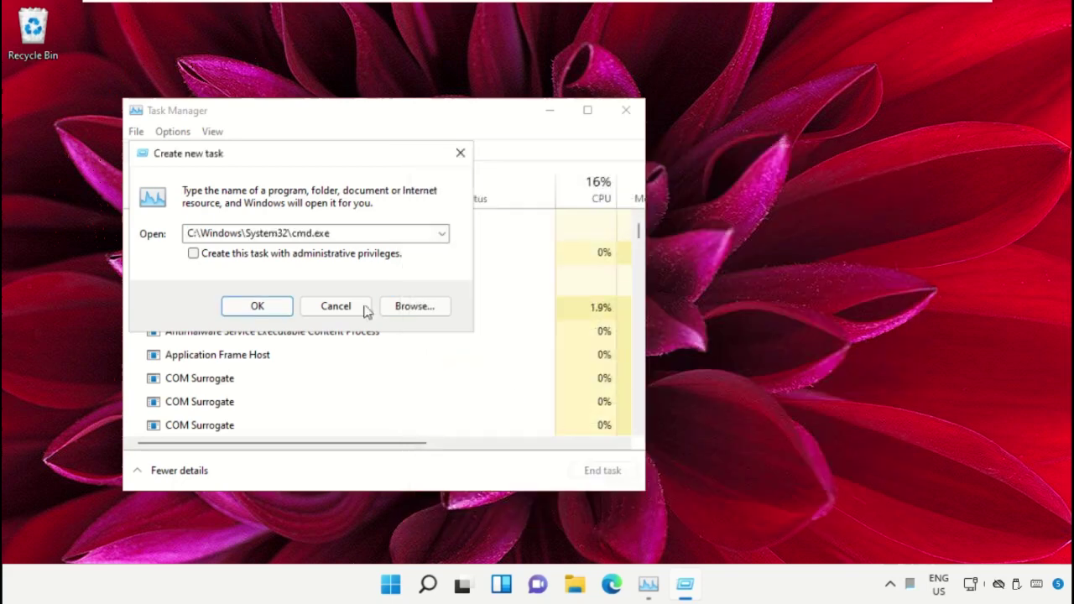
Launch cmd.exe with administrative privileges and minimize Task Manager
left_click(193, 253)
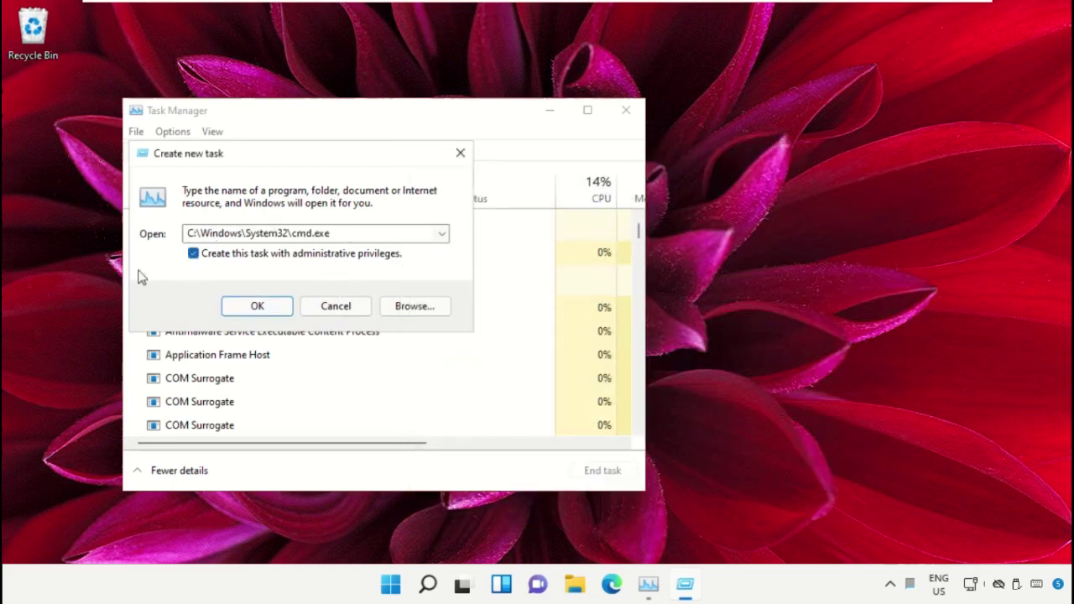
left_click(258, 306)
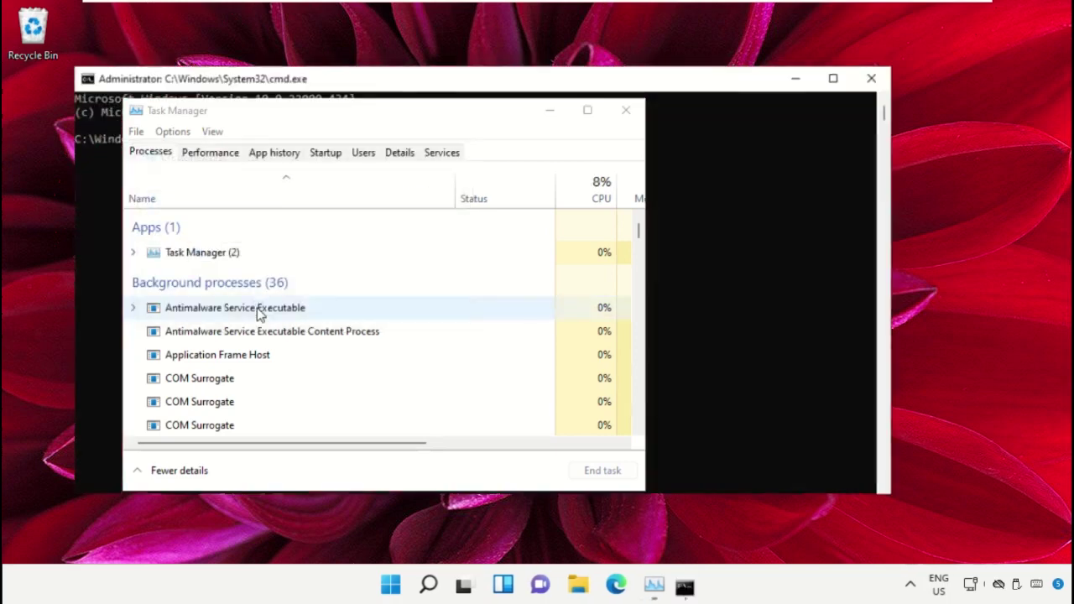
left_click(549, 115)
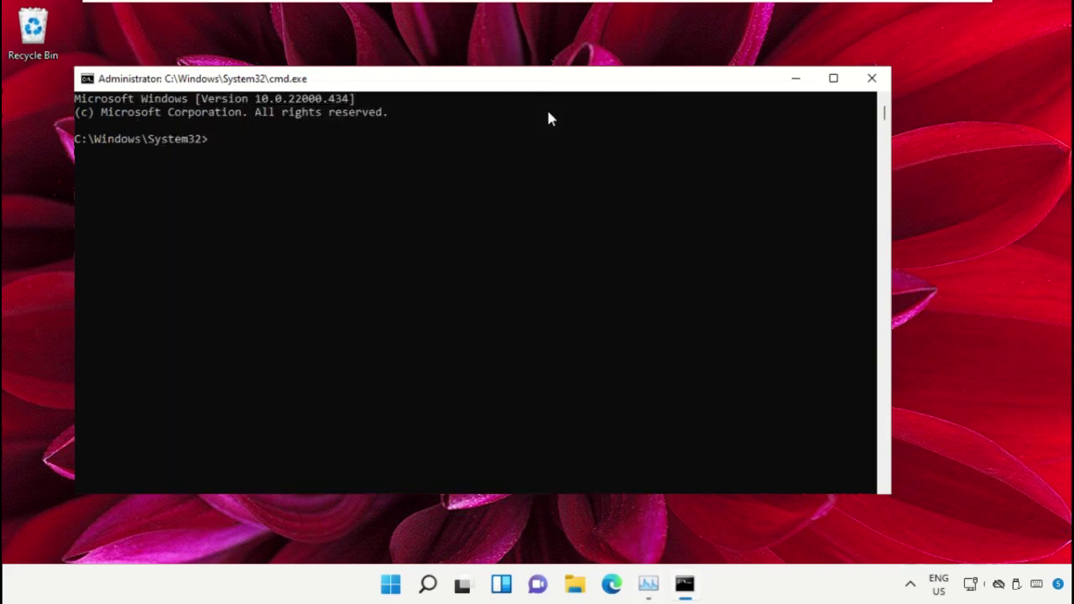
Minimize the administrator Command Prompt and bring up the Start search
left_click(798, 80)
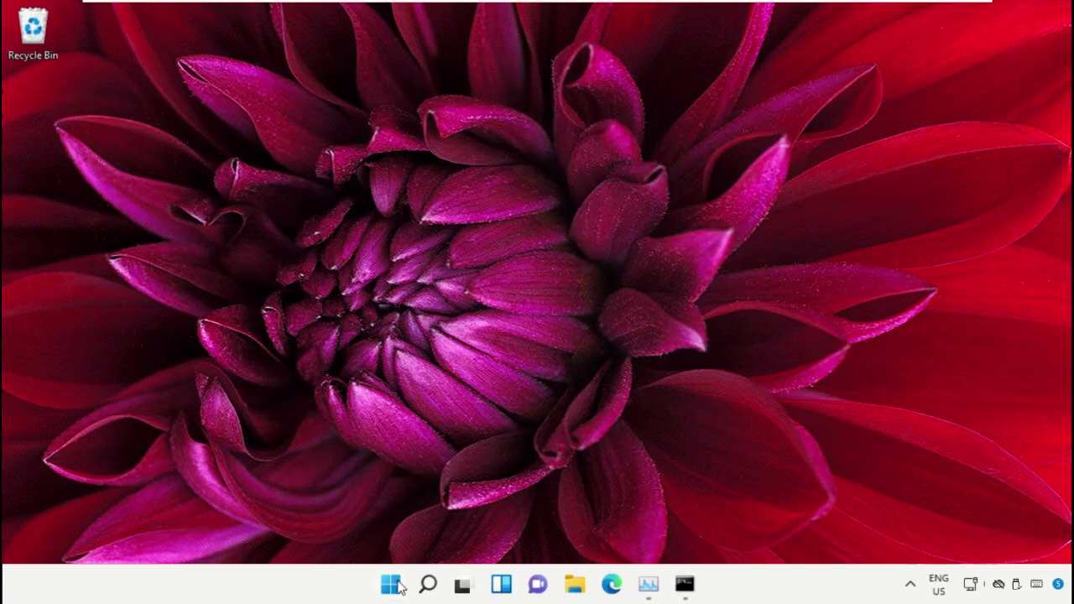
left_click(391, 585)
Launch Chrome, load google.com and search for 'hows.tech windows commands'
type("Chrome")
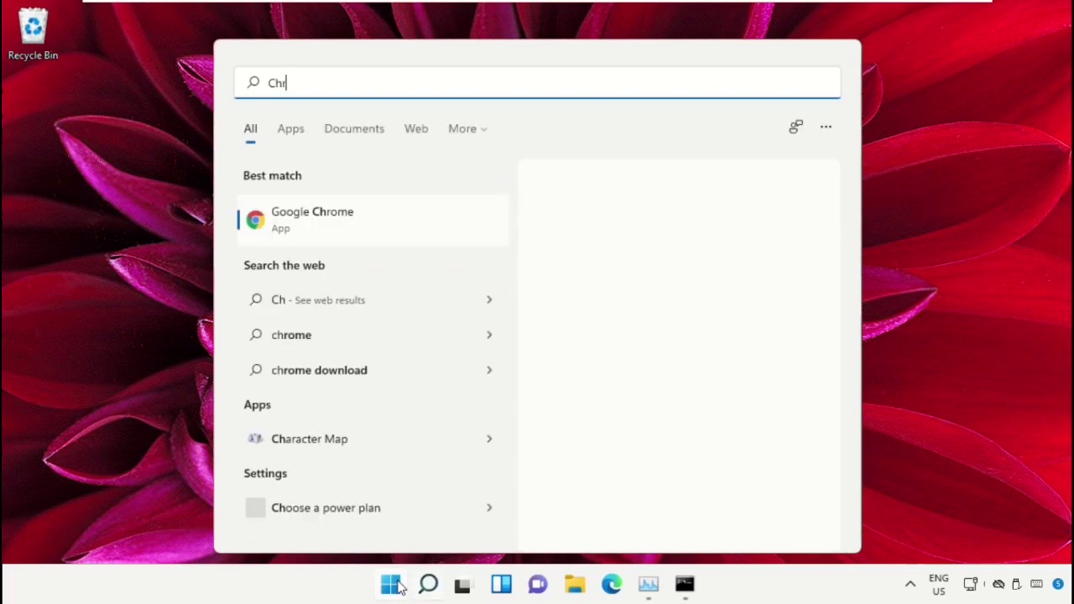
left_click(336, 223)
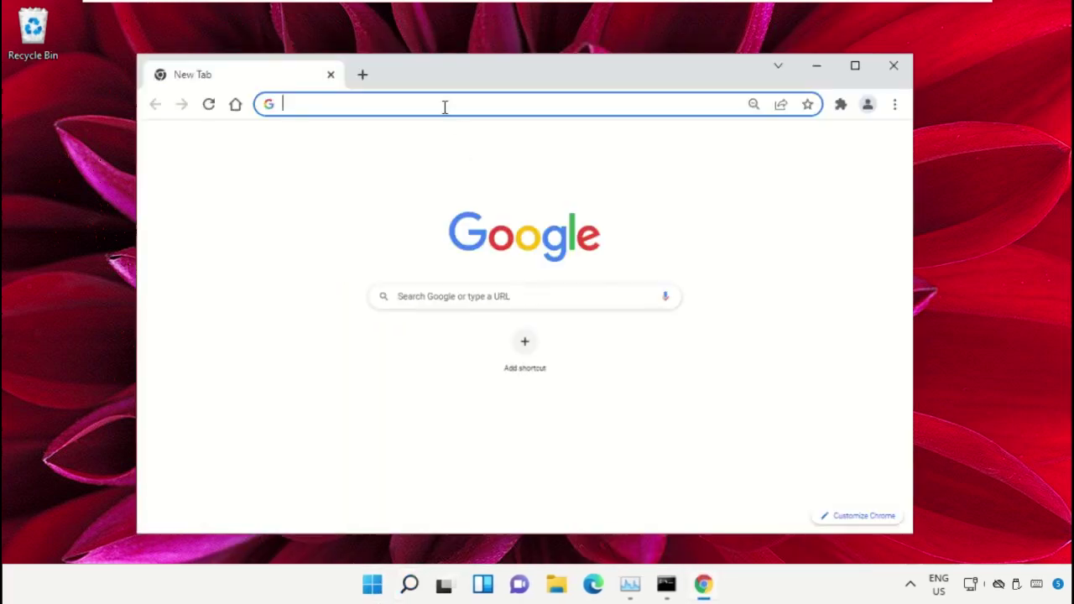
type("google.com")
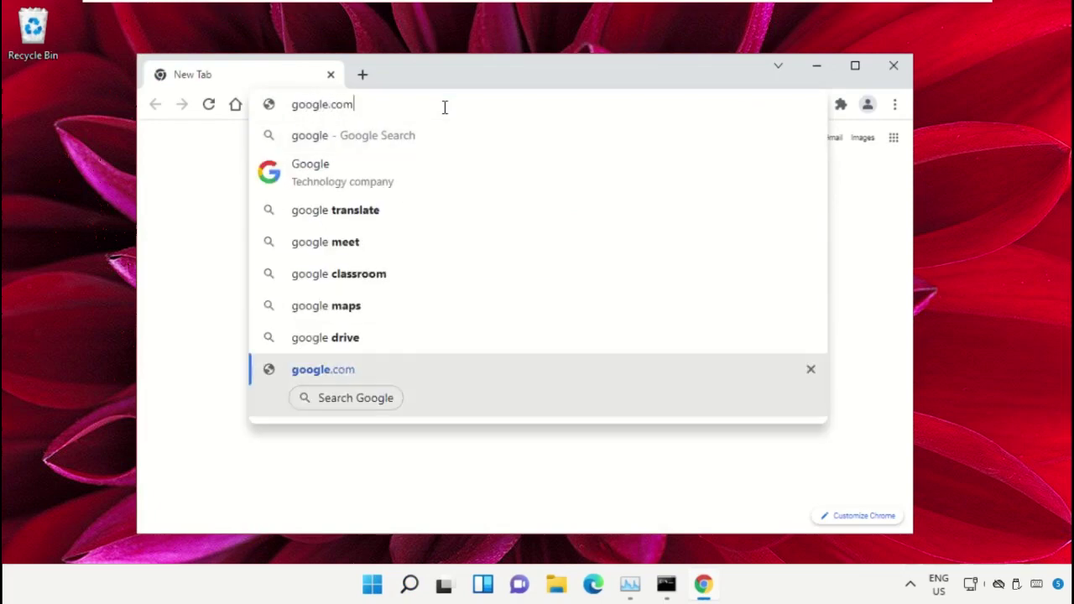
key("Return")
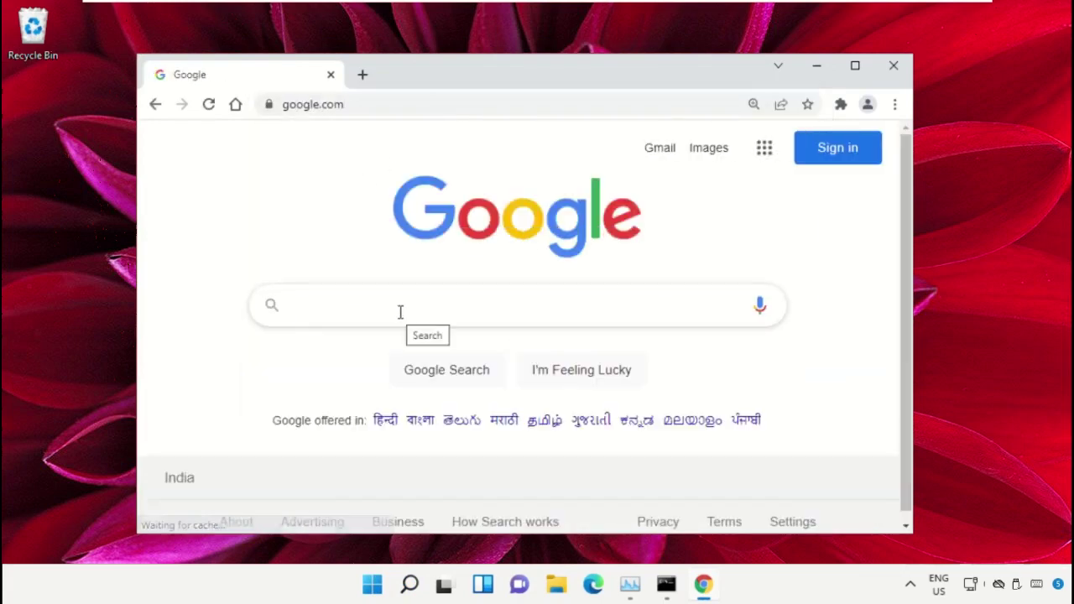
type("hows.tech")
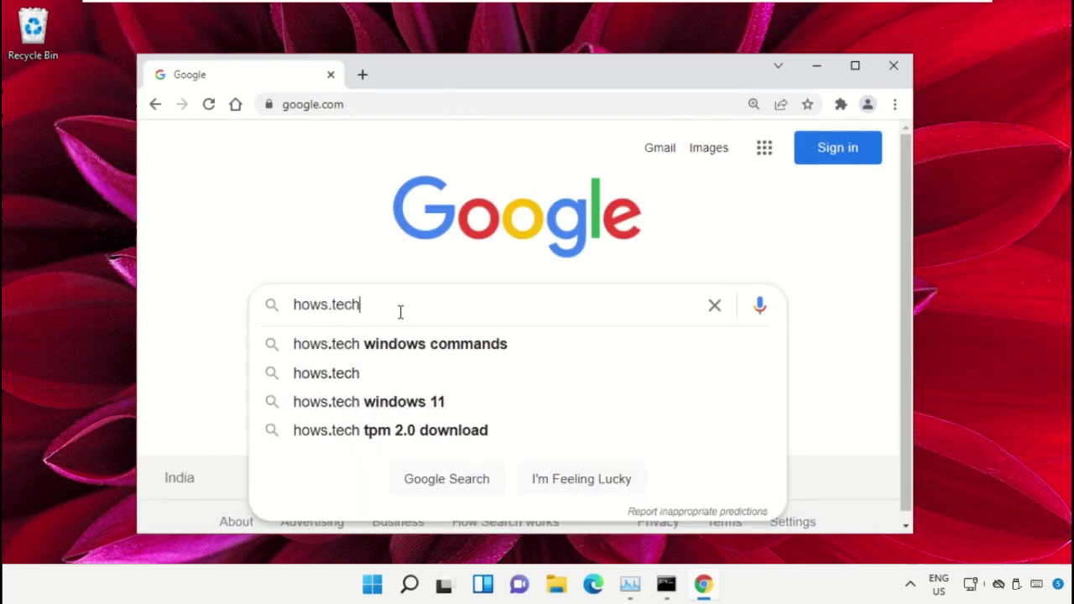
key("Down")
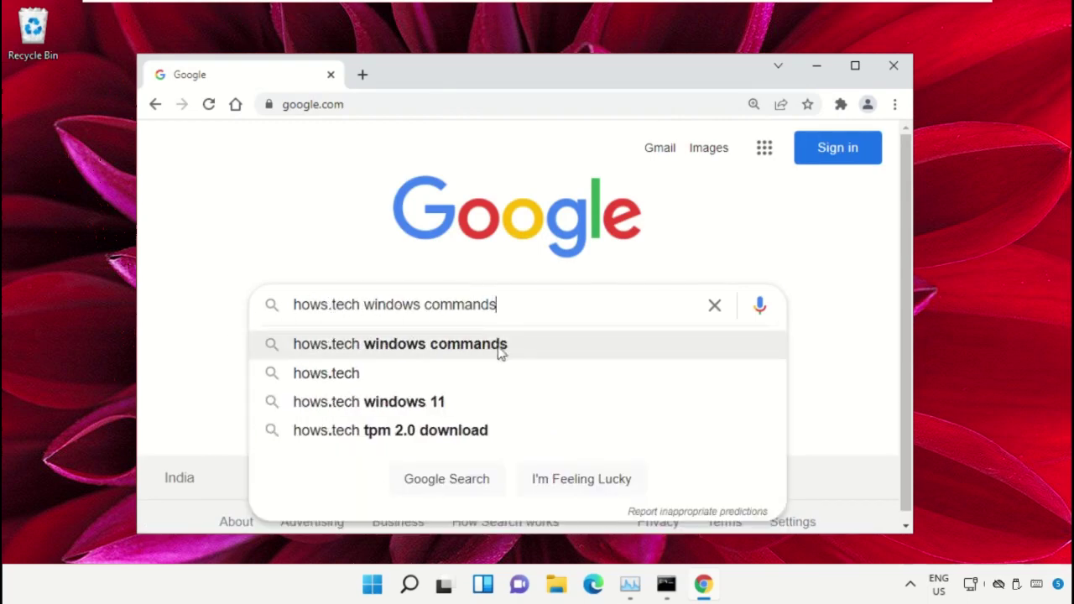
left_click(550, 344)
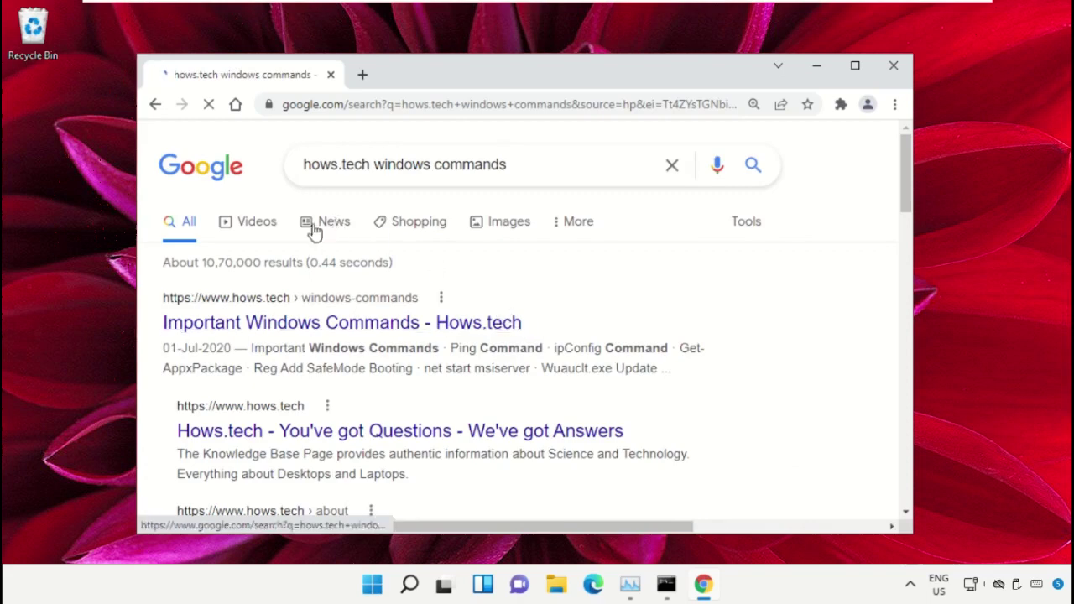
Open the Important Windows Commands - Hows.tech article and scroll down to Command 12
left_click(256, 327)
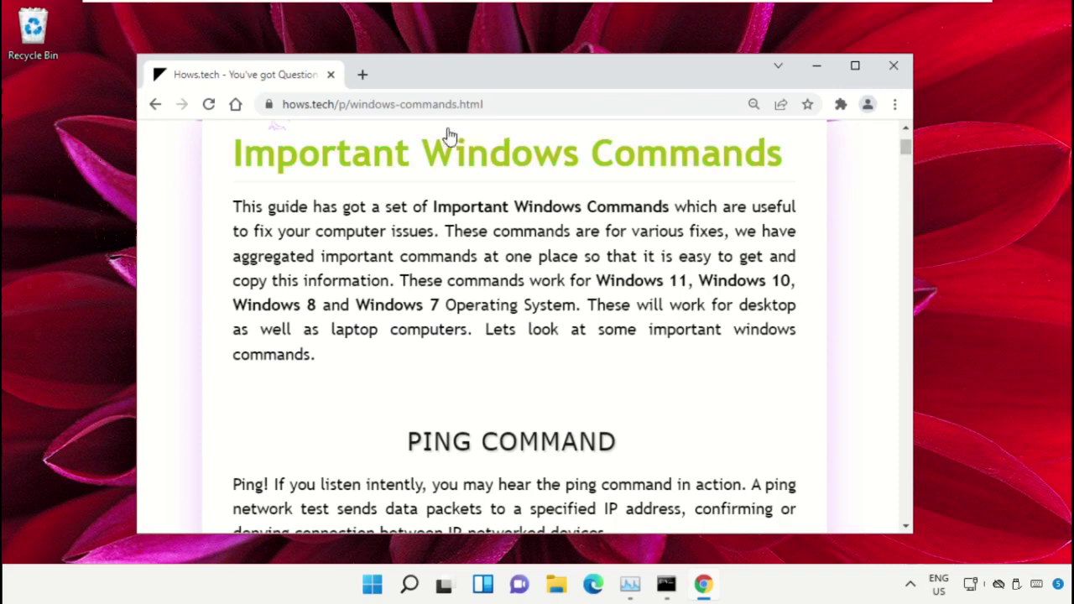
left_click_drag(798, 166, 223, 170)
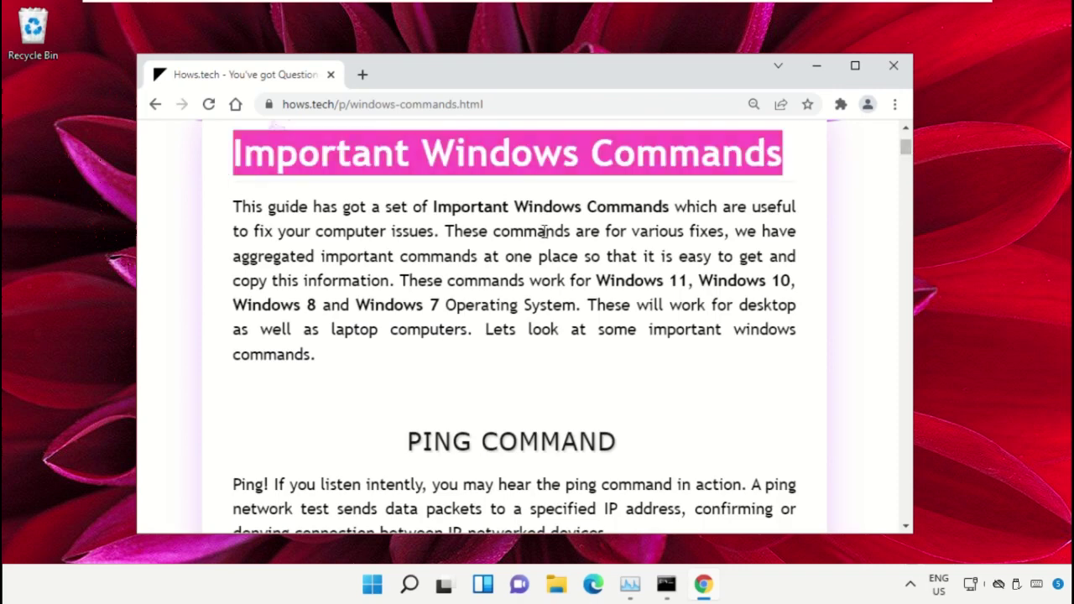
left_click(598, 248)
scroll(590, 254, "down", 9)
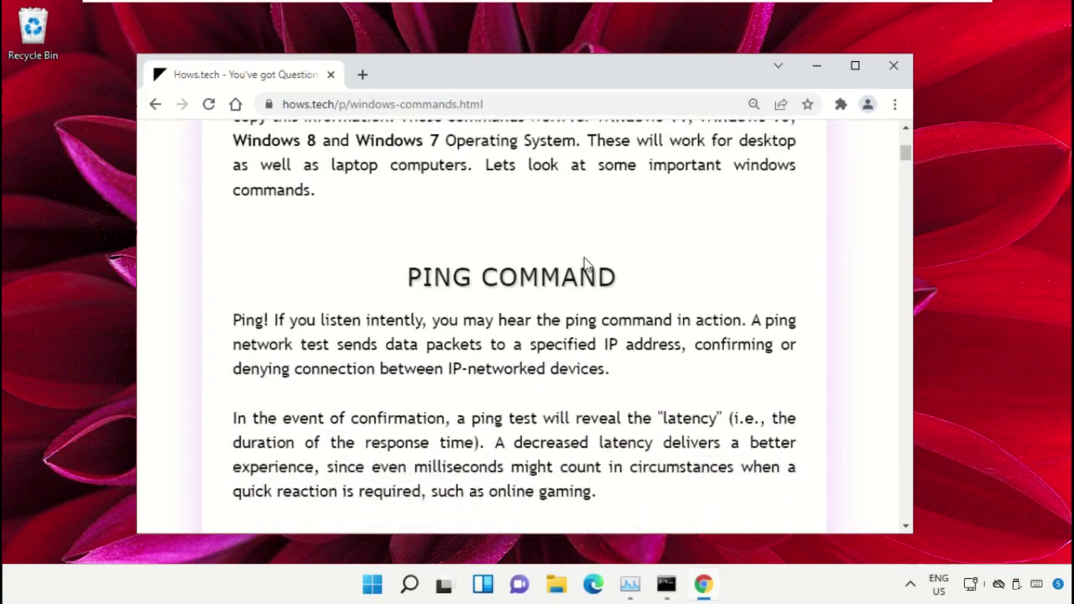
scroll(492, 265, "down", 12)
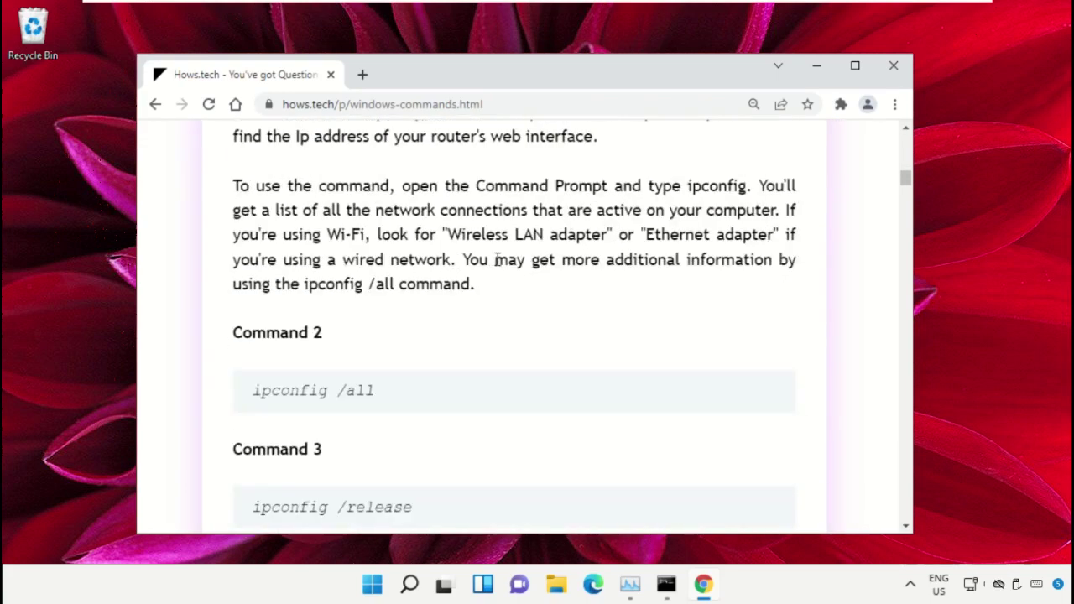
scroll(508, 256, "down", 12)
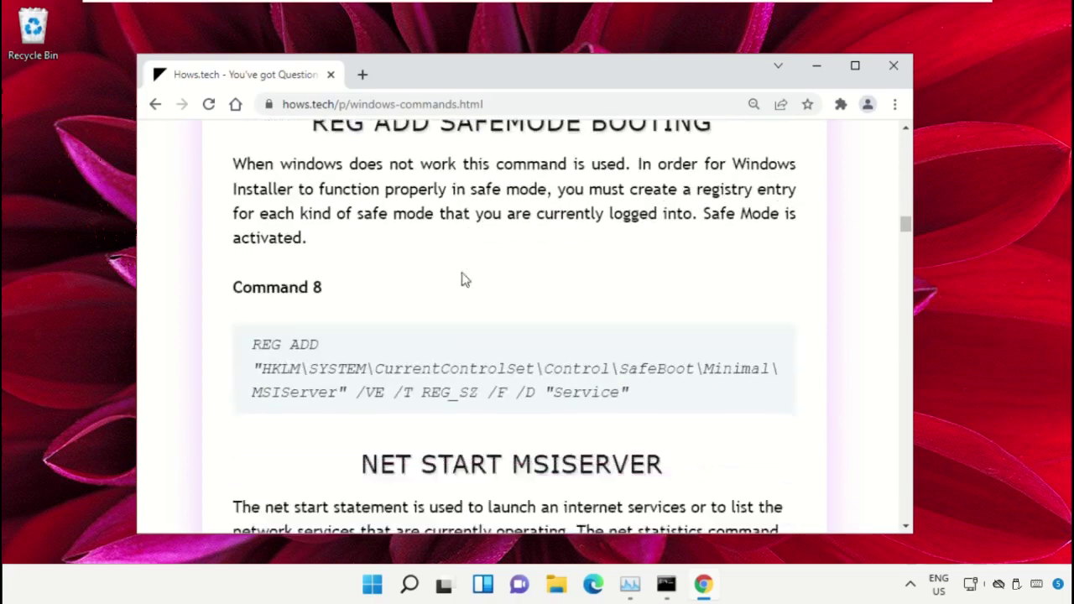
scroll(456, 288, "down", 8)
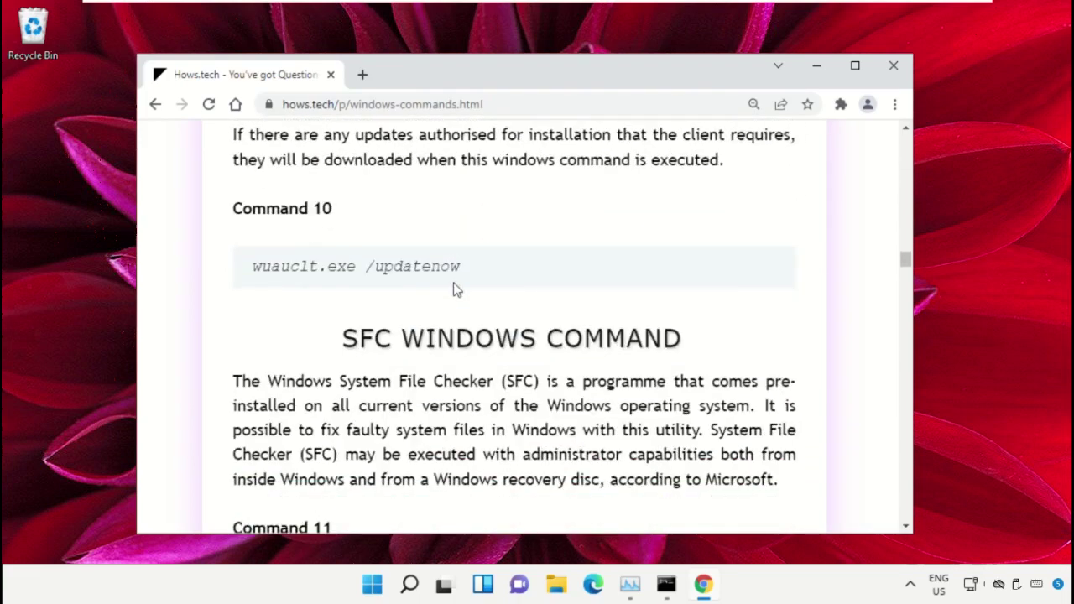
scroll(351, 295, "down", 1)
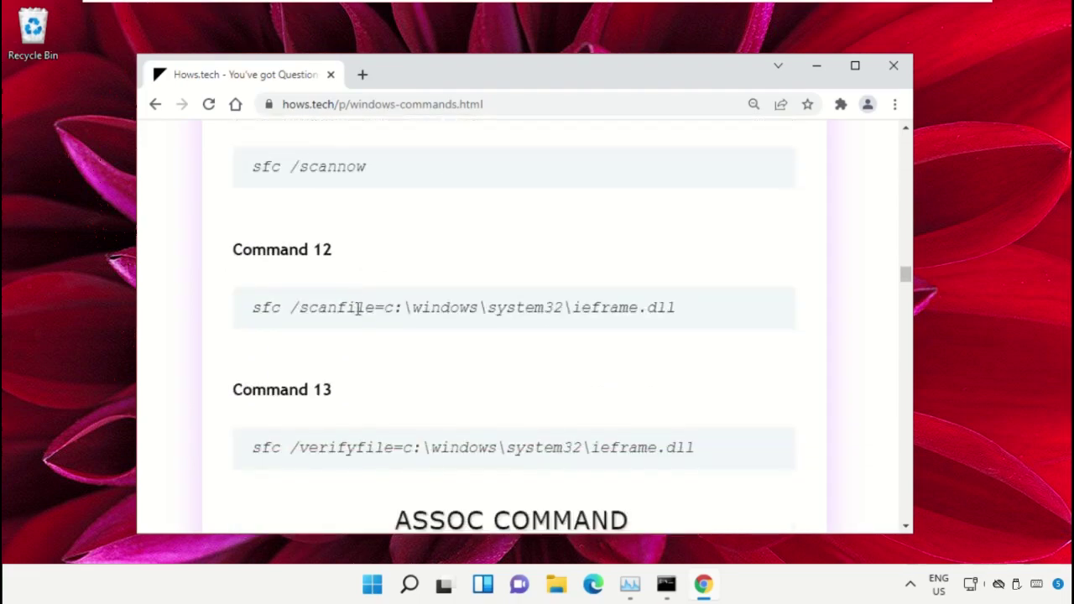
Copy the Command 12 sfc line from the page
triple_click(380, 307)
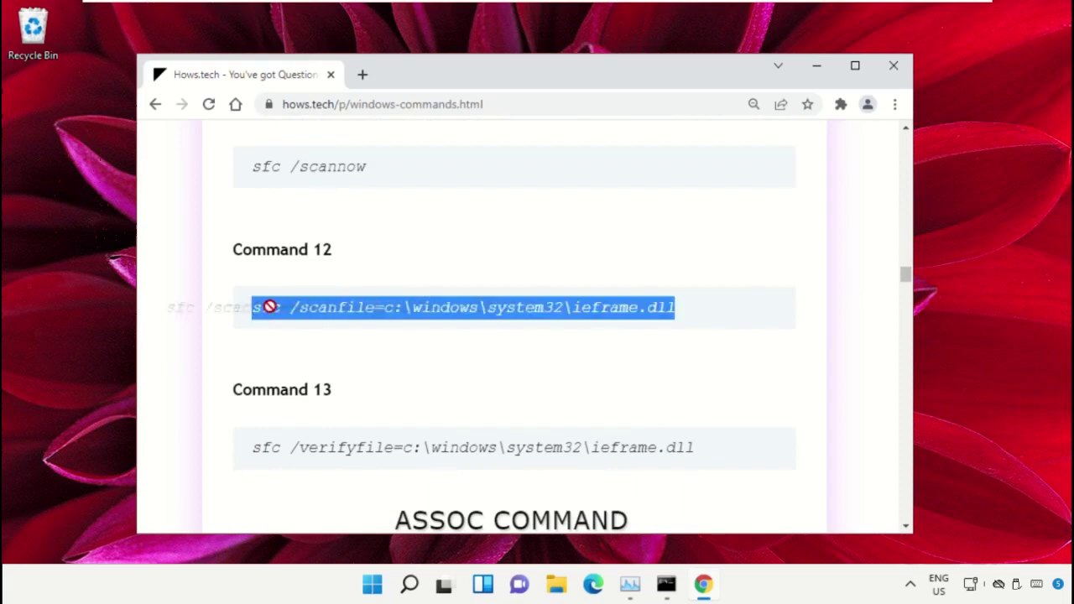
left_click(653, 354)
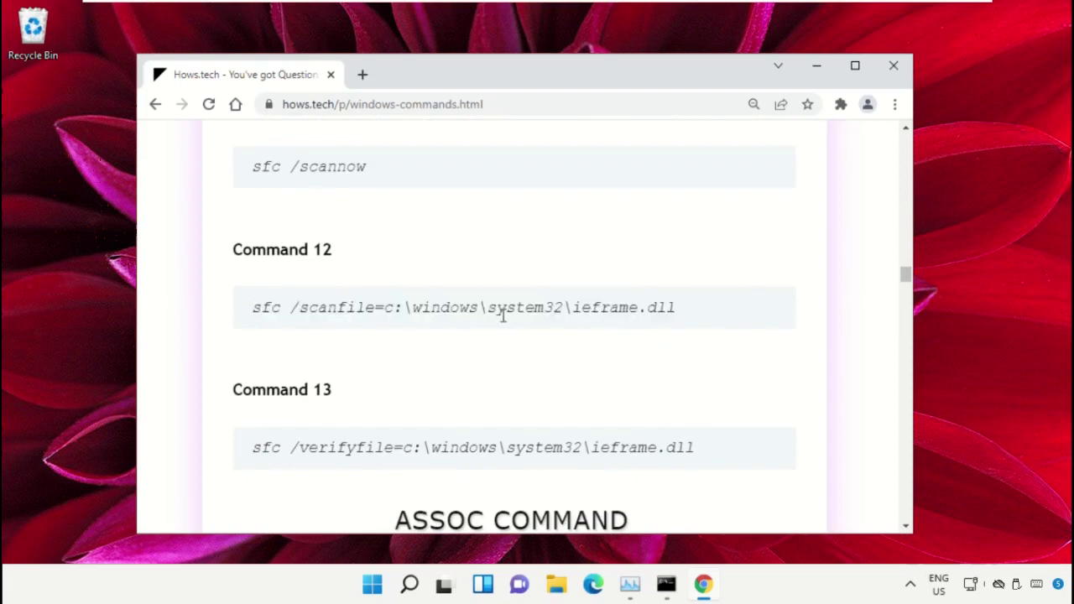
triple_click(426, 307)
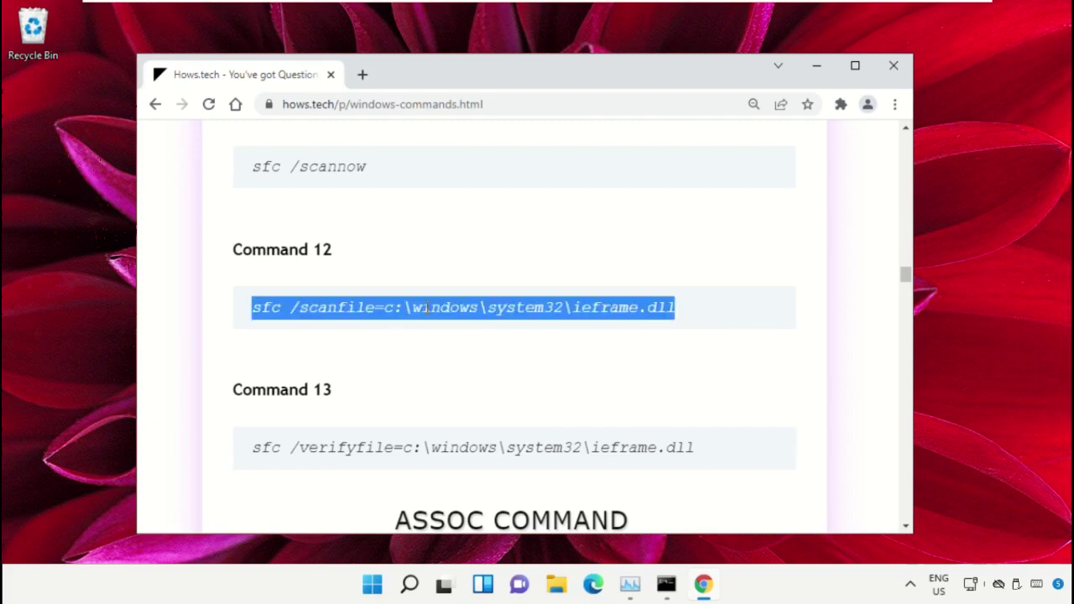
right_click(426, 313)
left_click(468, 326)
Run the copied sfc /scanfile check on ieframe.dll in the administrator Command Prompt
left_click(667, 585)
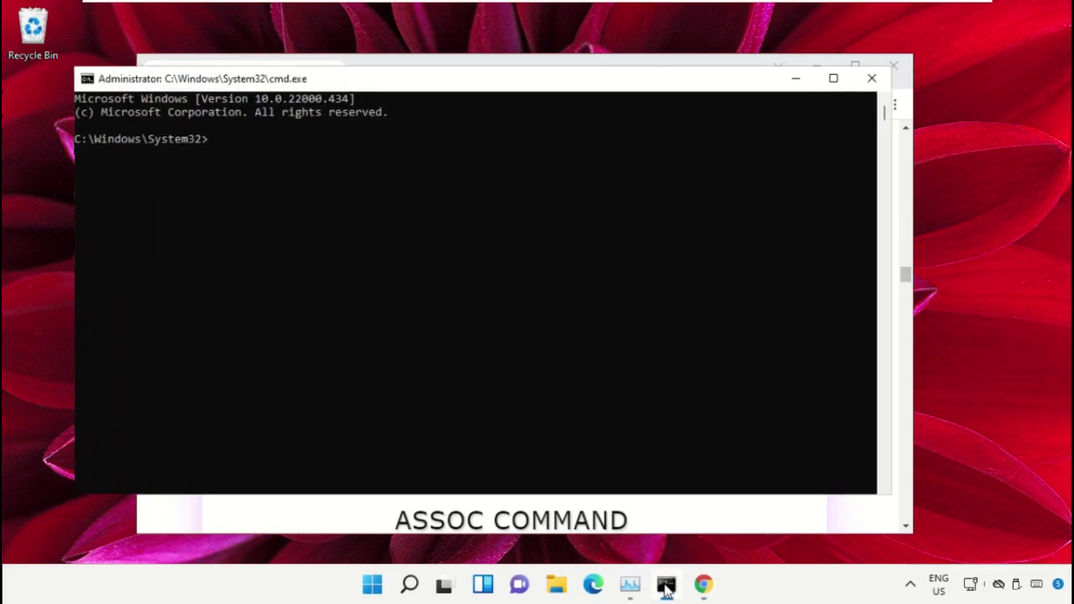
left_click_drag(502, 86, 541, 111)
key("ctrl+v")
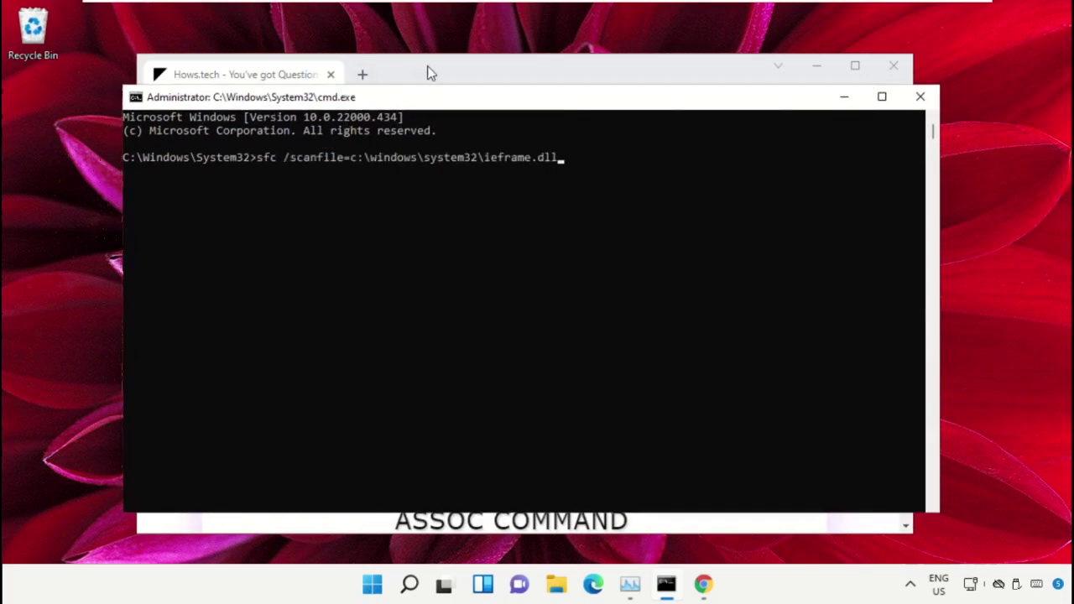
key("Return")
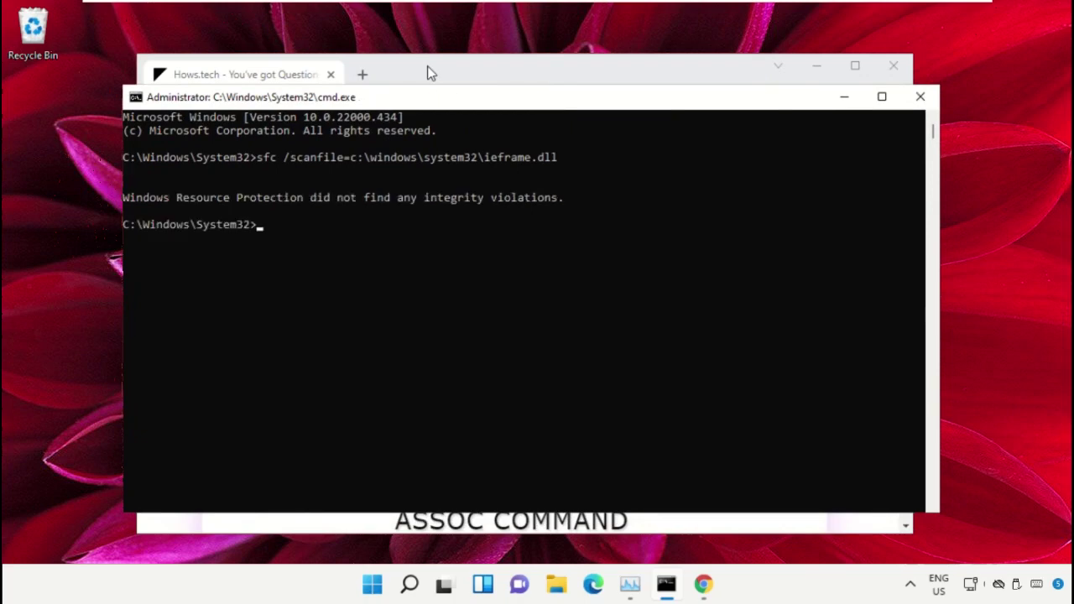
Copy Command 13, run sfc /verifyfile on ieframe.dll, then close Command Prompt
left_click(428, 74)
scroll(391, 227, "down", 2)
triple_click(347, 369)
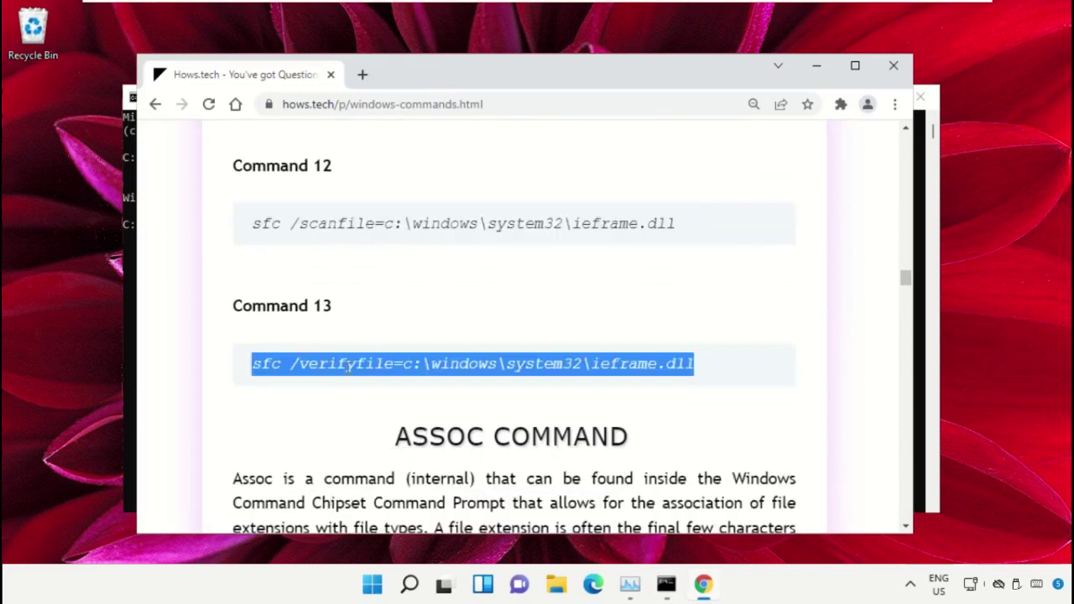
right_click(352, 374)
left_click(422, 387)
left_click(665, 587)
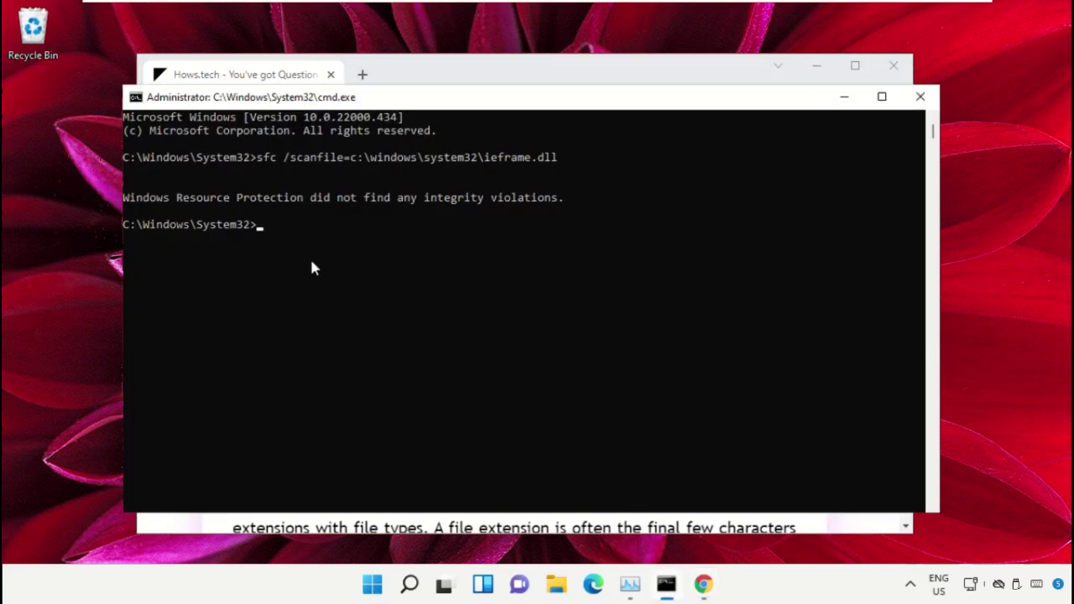
key("ctrl+v")
key("Return")
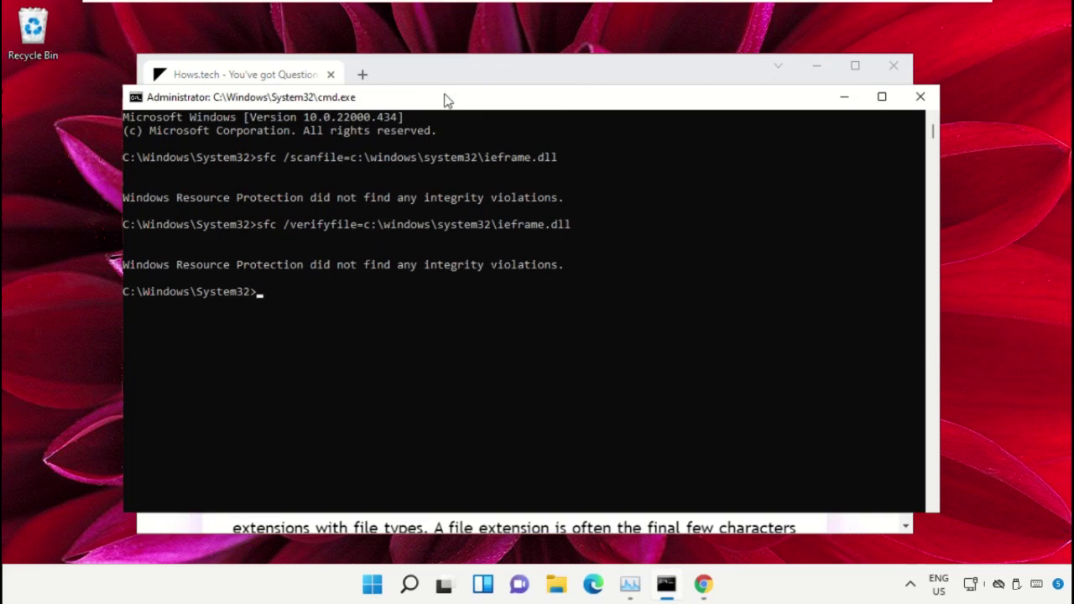
left_click(921, 97)
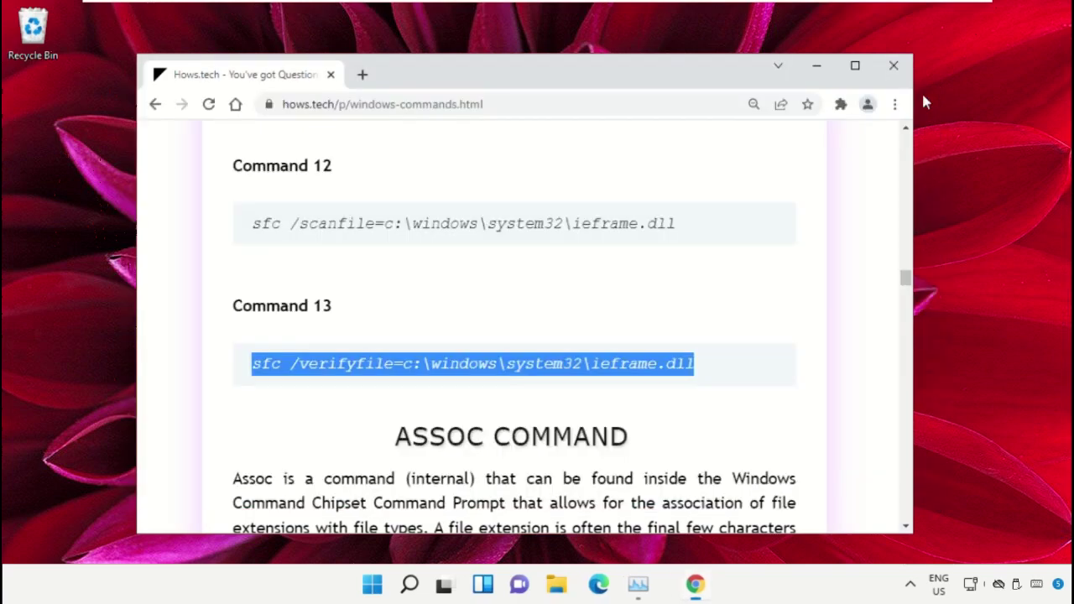
Minimise Chrome and bring up the Windows search panel
left_click(818, 67)
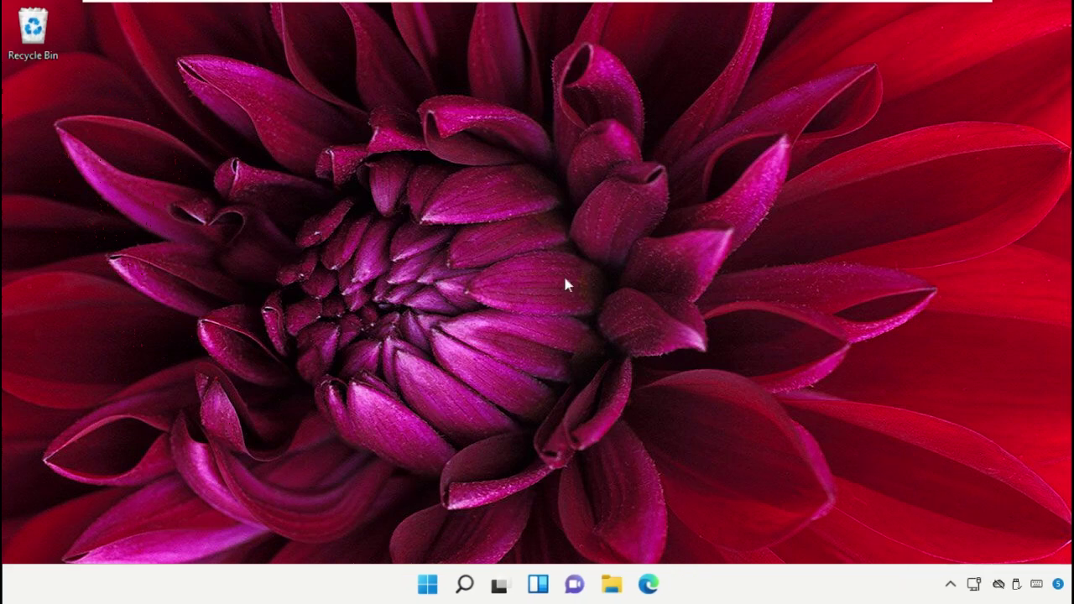
left_click(456, 585)
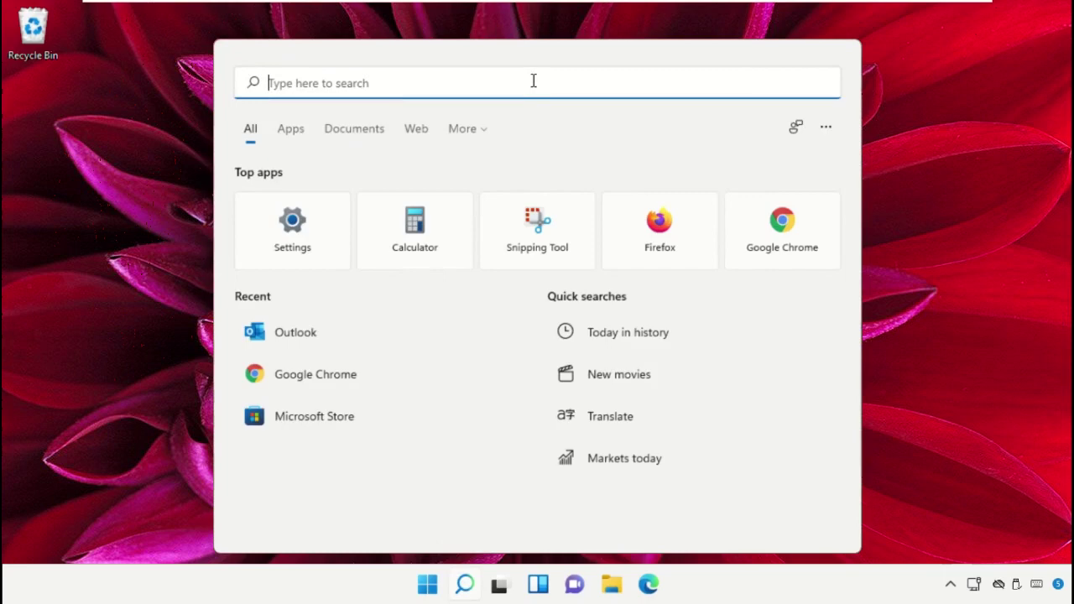
In Settings > Apps & features, filter the app list to Skype and show its options
type("Settings")
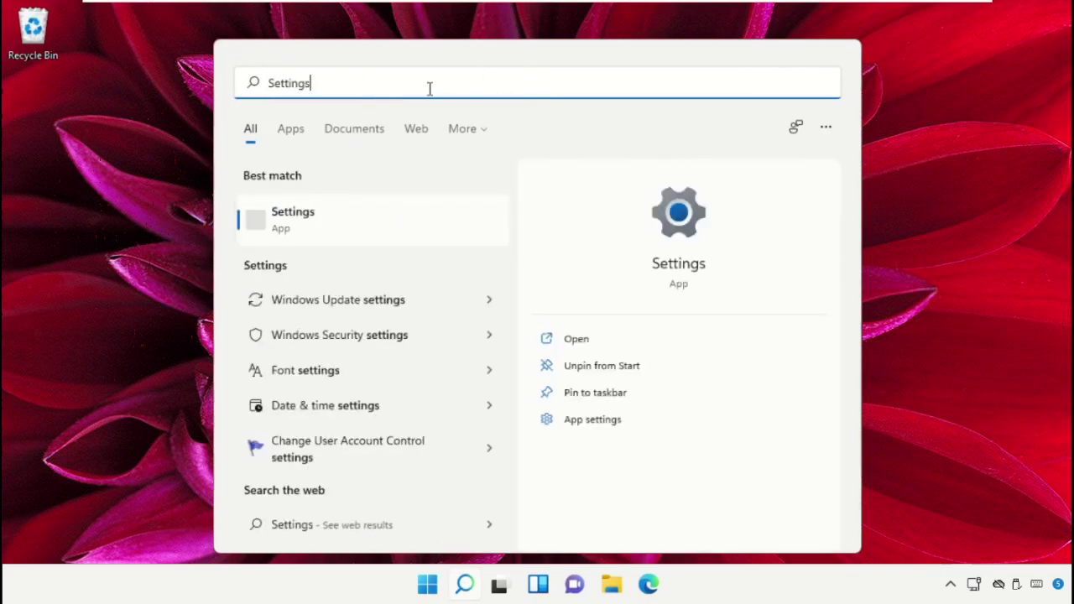
left_click(362, 217)
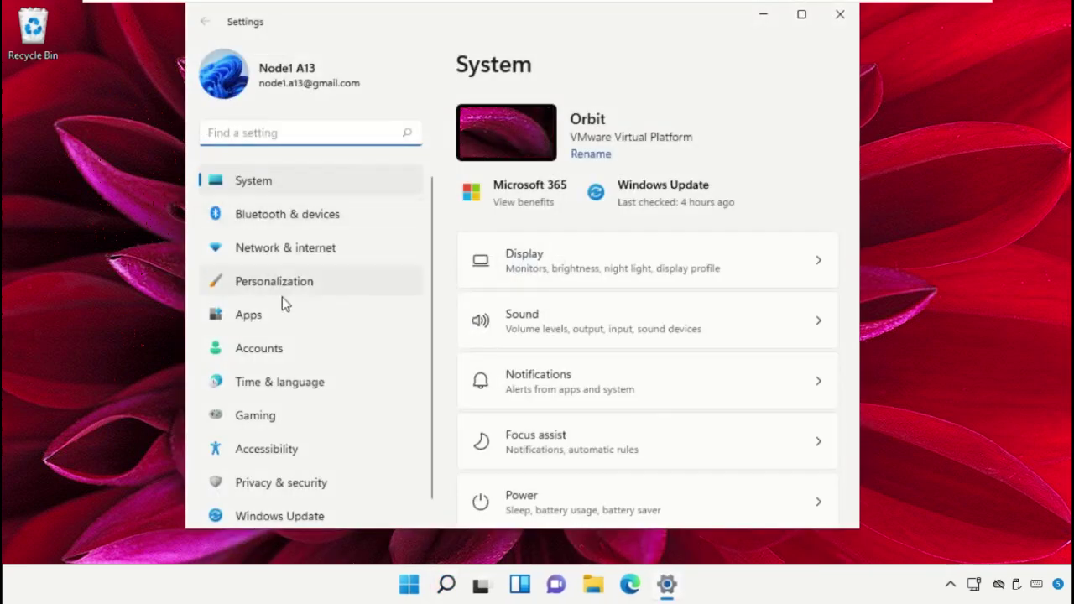
left_click(282, 309)
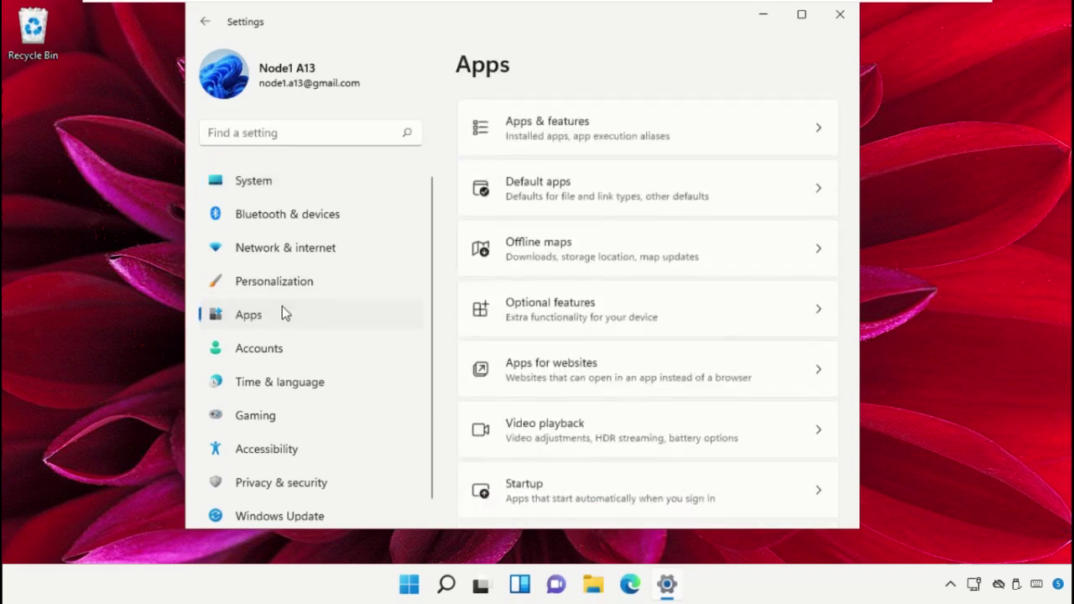
left_click(601, 149)
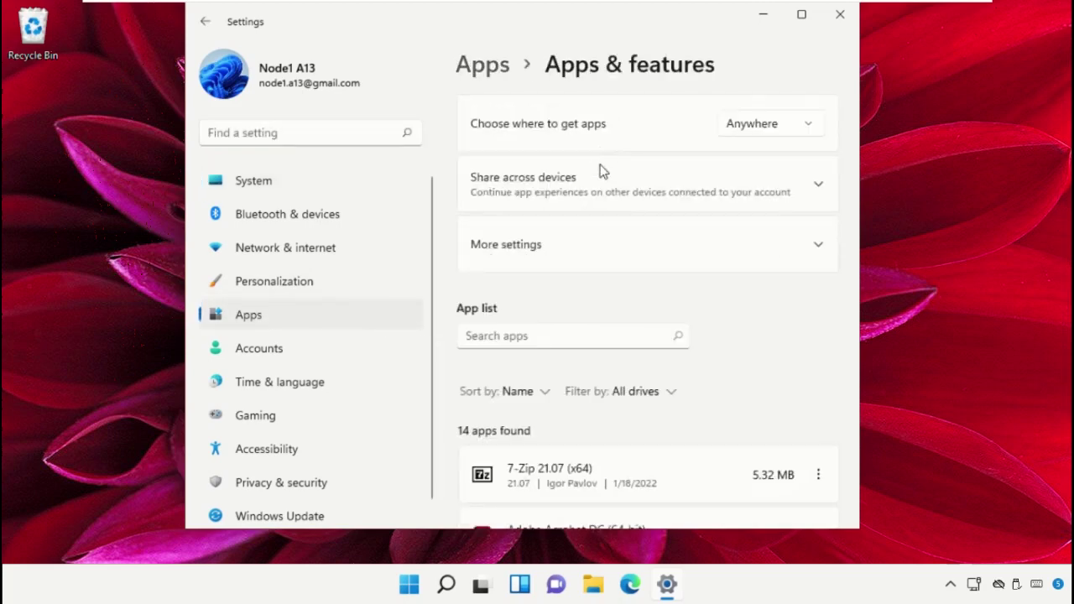
left_click(591, 340)
type("Skype")
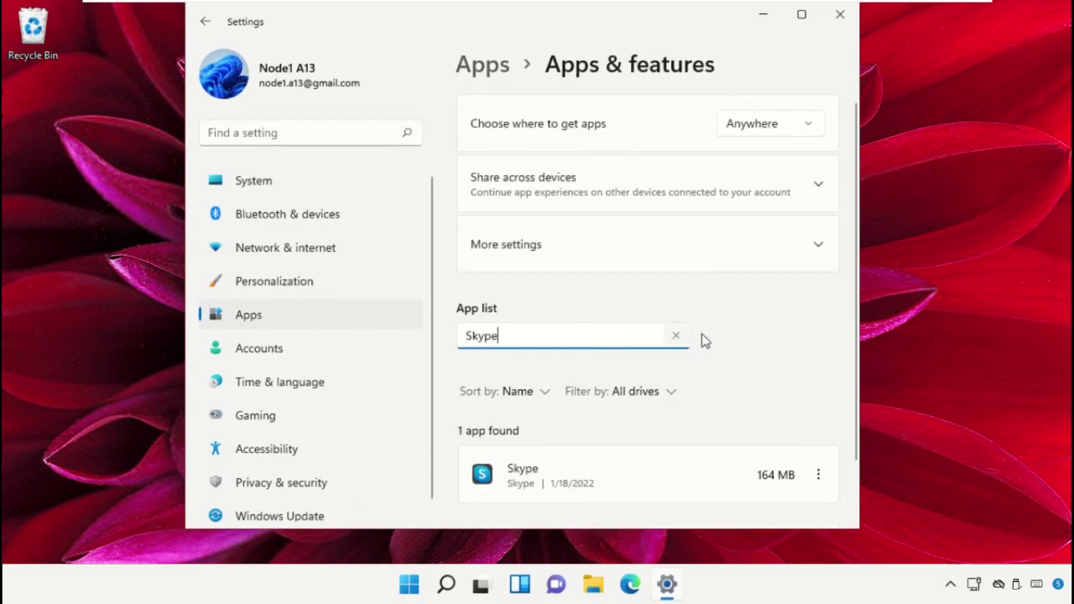
scroll(744, 353, "down", 1)
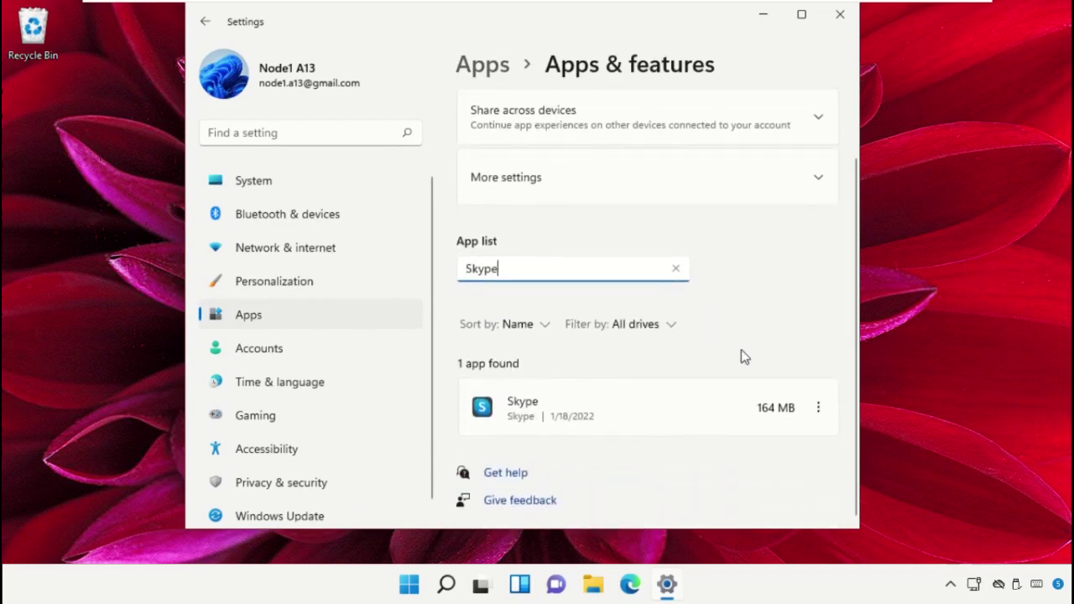
left_click(609, 419)
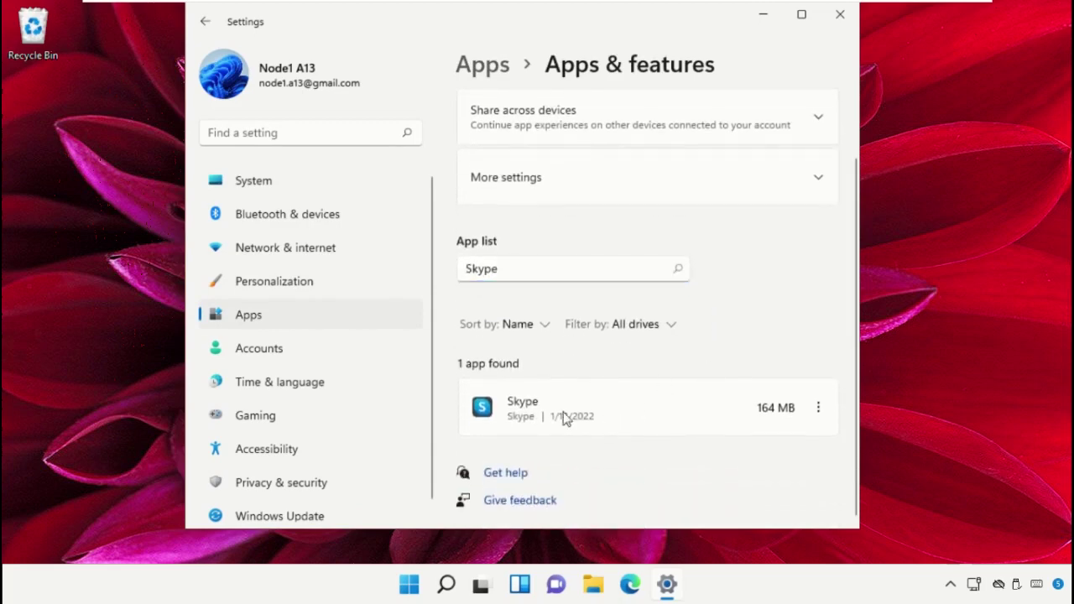
left_click(818, 413)
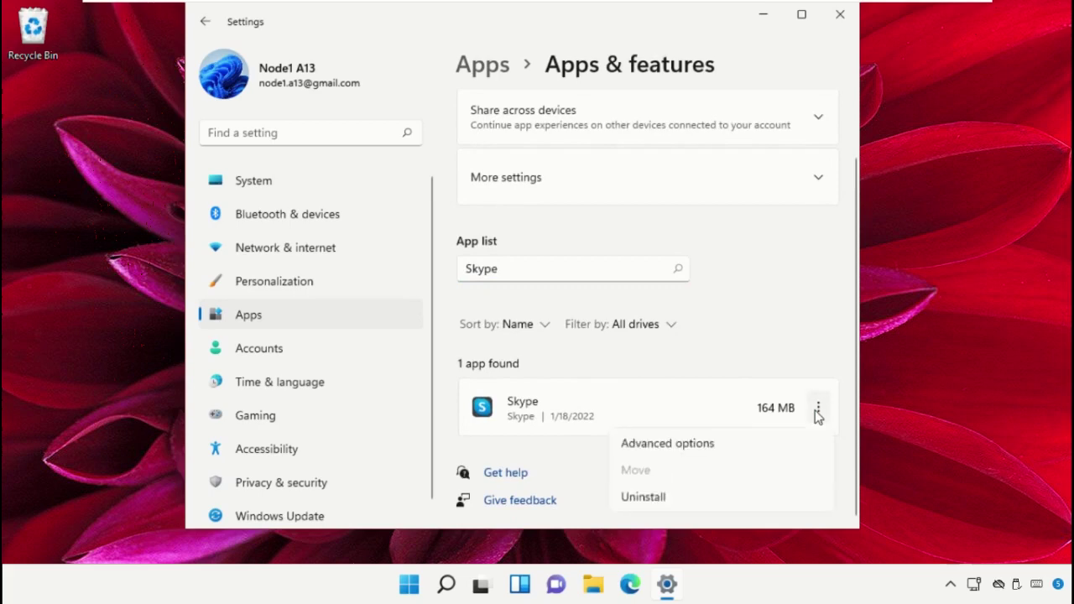
Repair Skype from its advanced options, then reset it, confirming deletion of its data
left_click(710, 447)
scroll(709, 448, "down", 10)
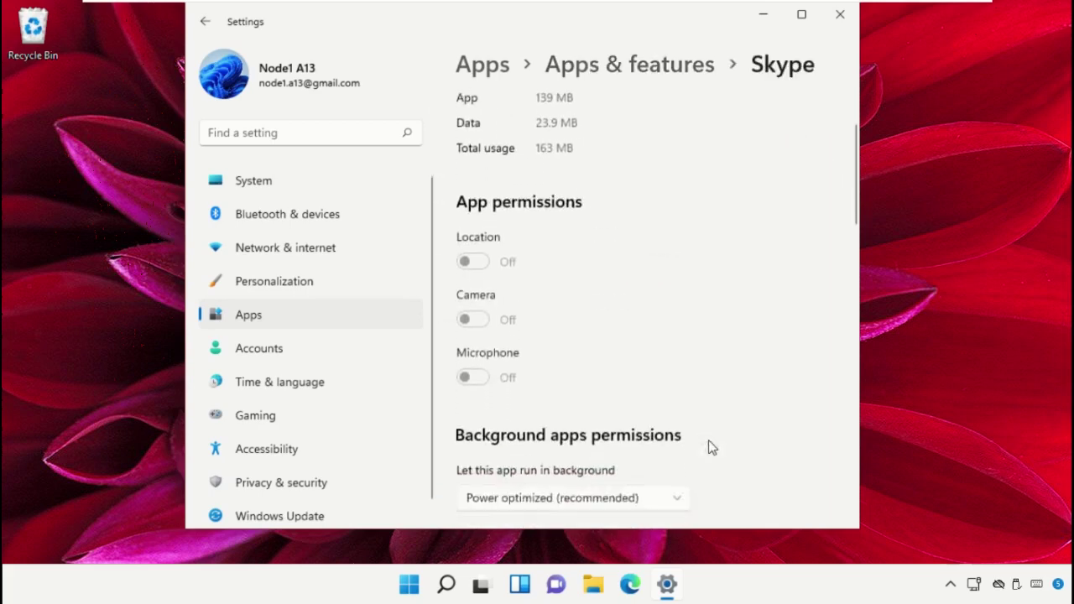
scroll(709, 447, "down", 5)
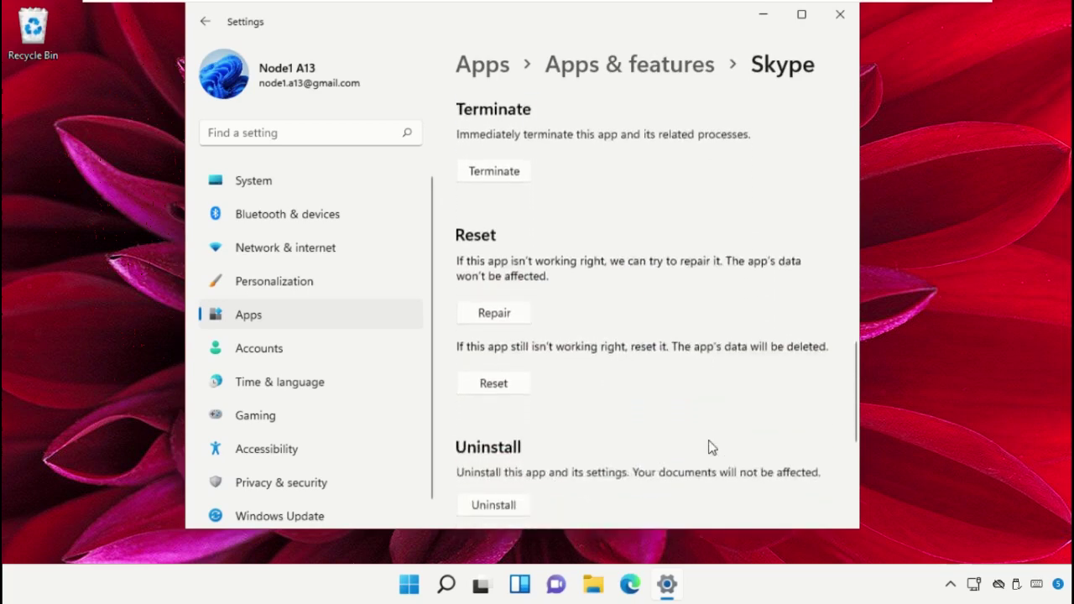
left_click(492, 188)
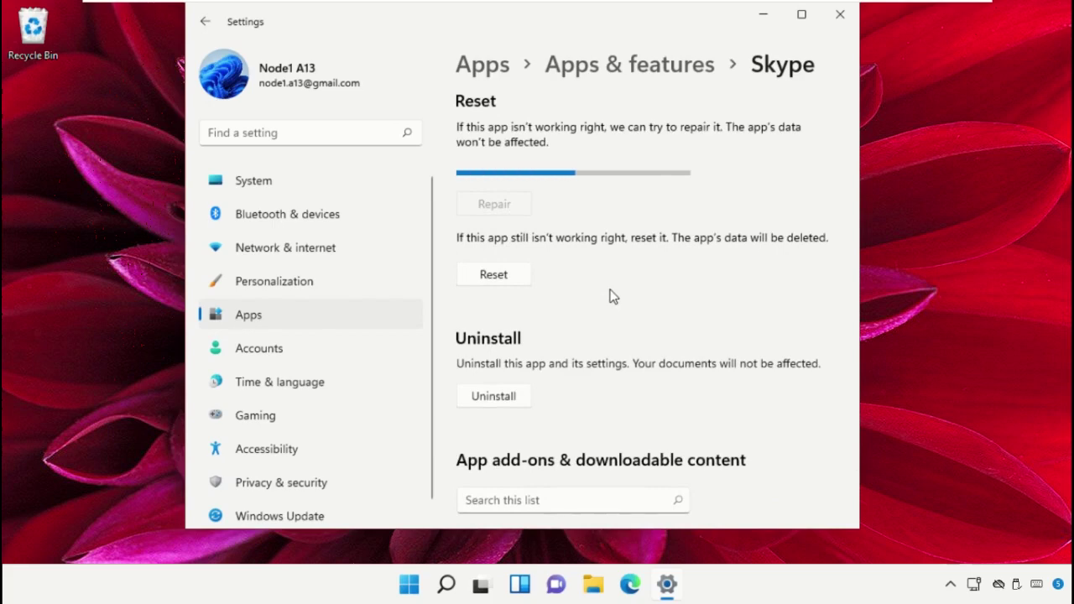
left_click(499, 260)
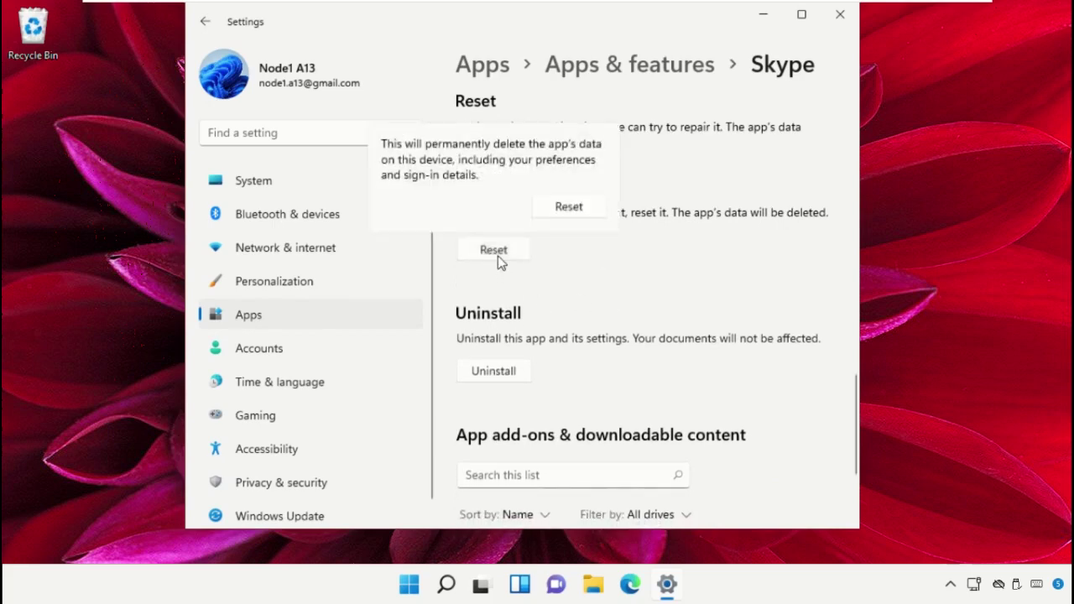
left_click(568, 208)
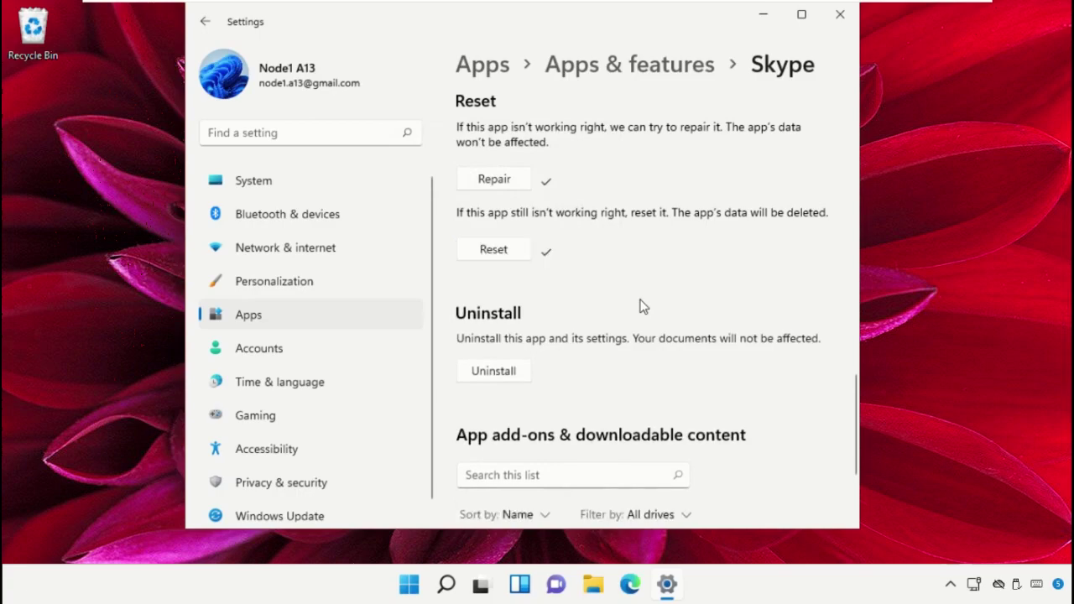
Close Settings and reopen it at Troubleshoot settings via Windows search
left_click(840, 14)
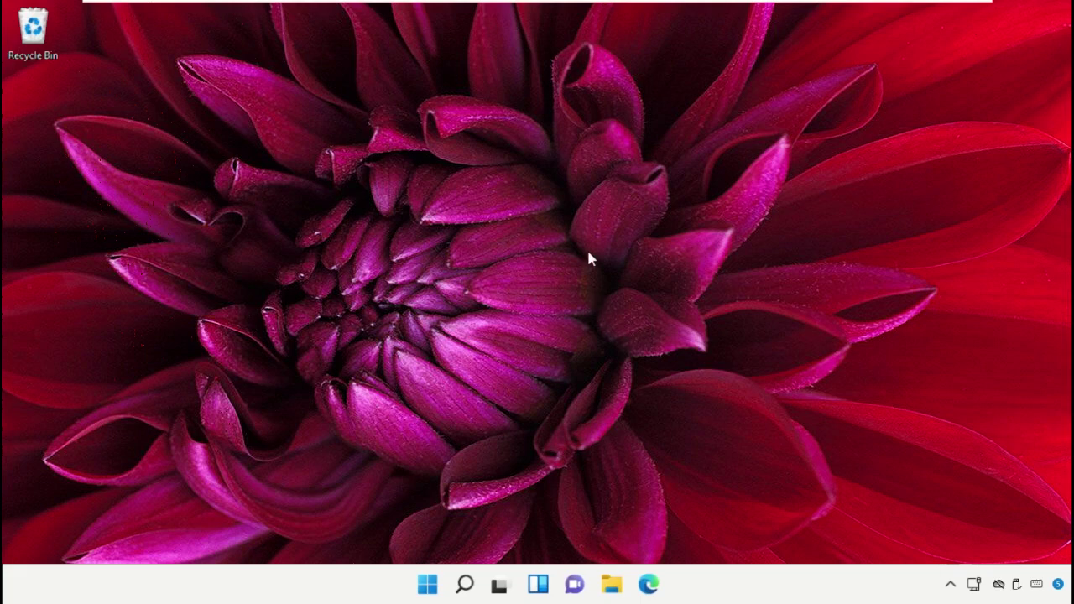
left_click(465, 585)
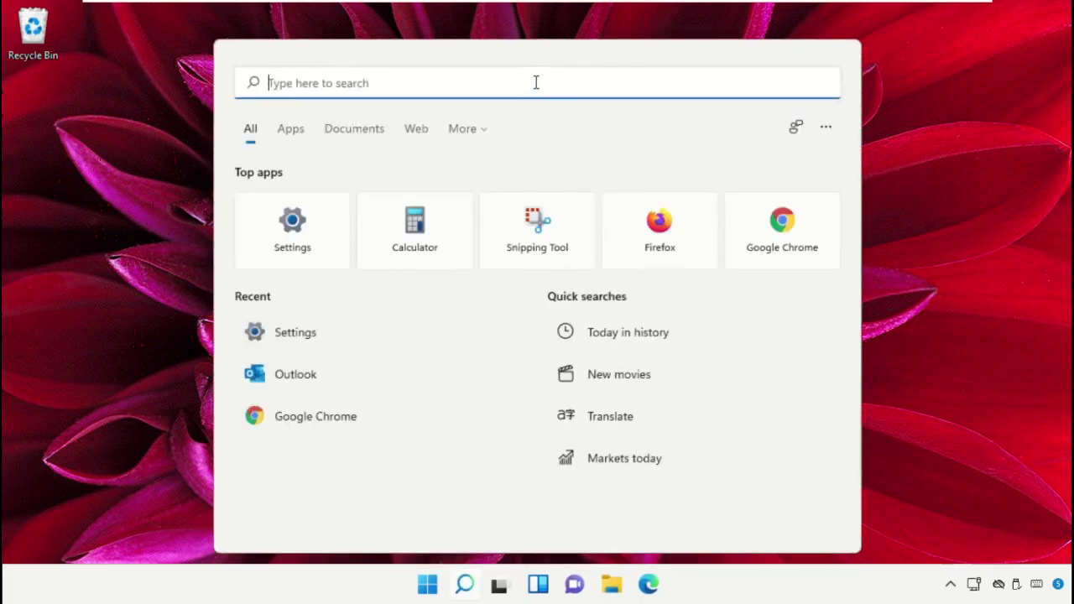
type("Troubleshoot Settings")
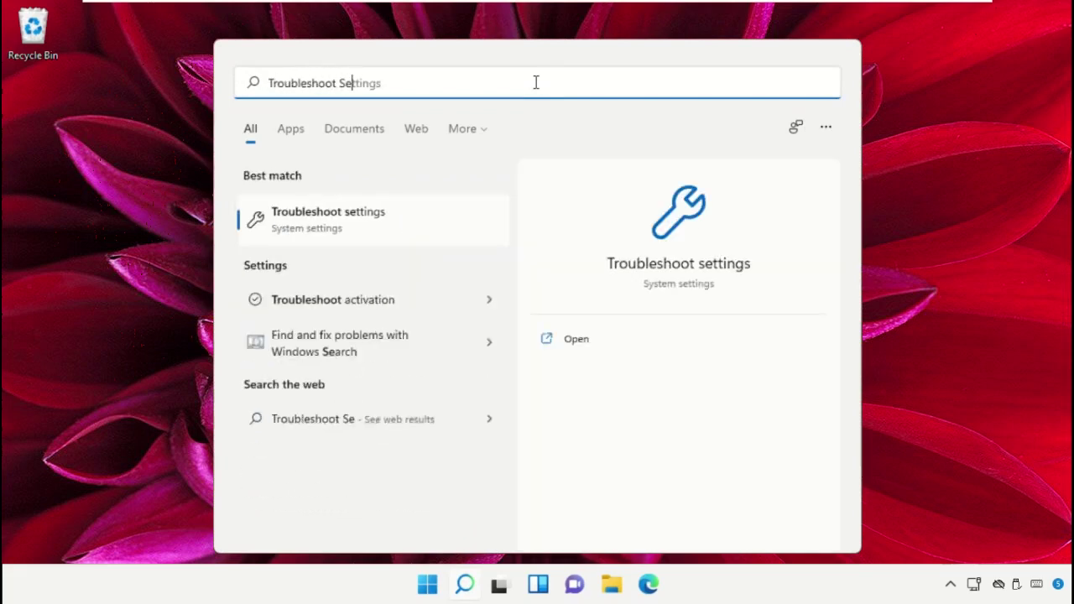
left_click(429, 220)
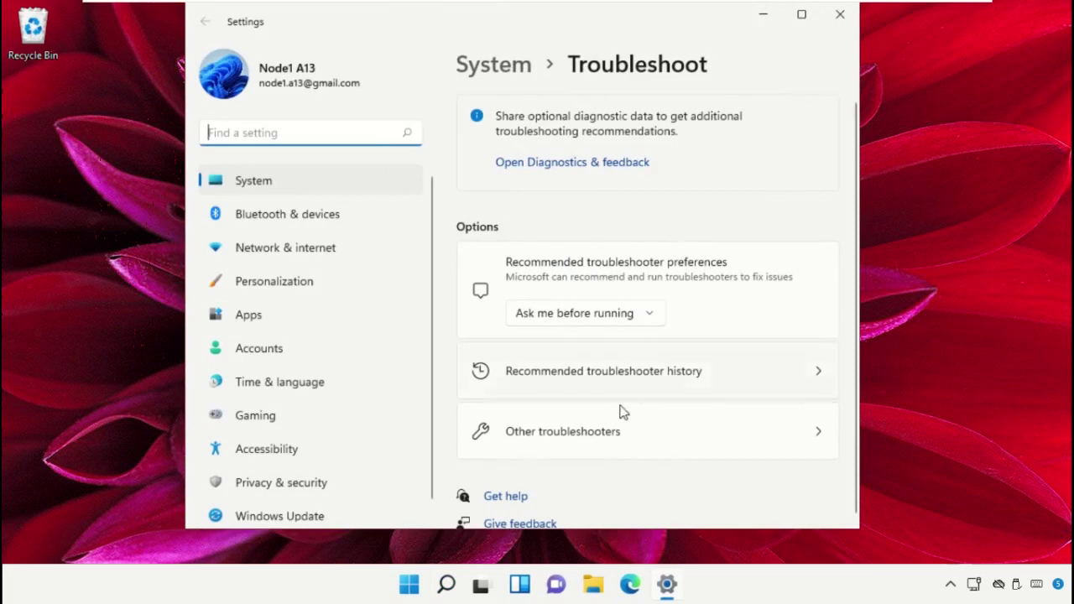
Run the Windows Store Apps troubleshooter from Other troubleshooters and close it once it finds no problem
left_click(621, 432)
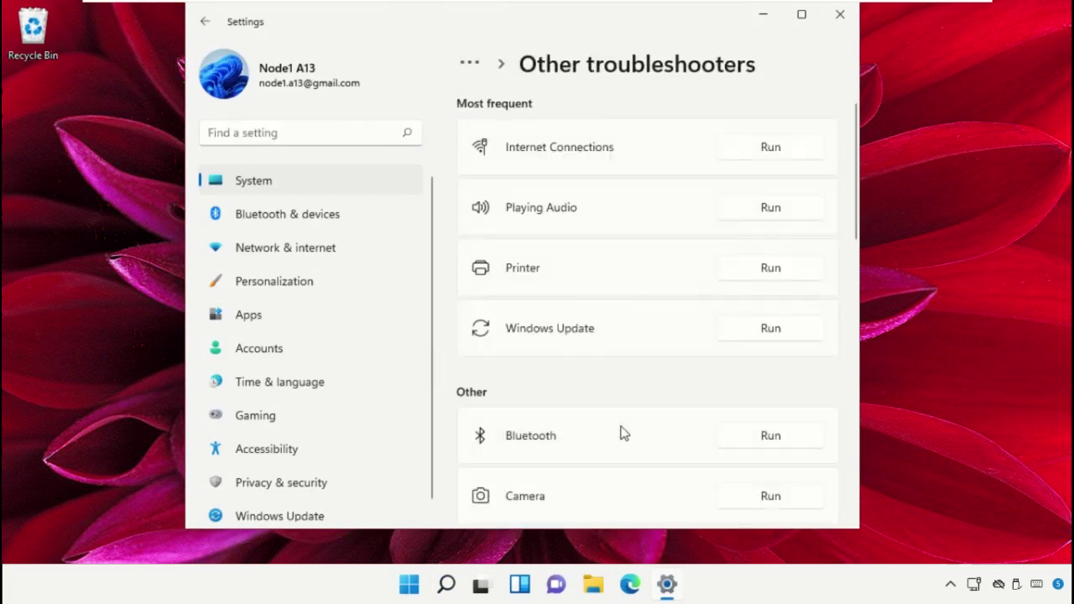
scroll(669, 401, "down", 3)
scroll(669, 400, "down", 10)
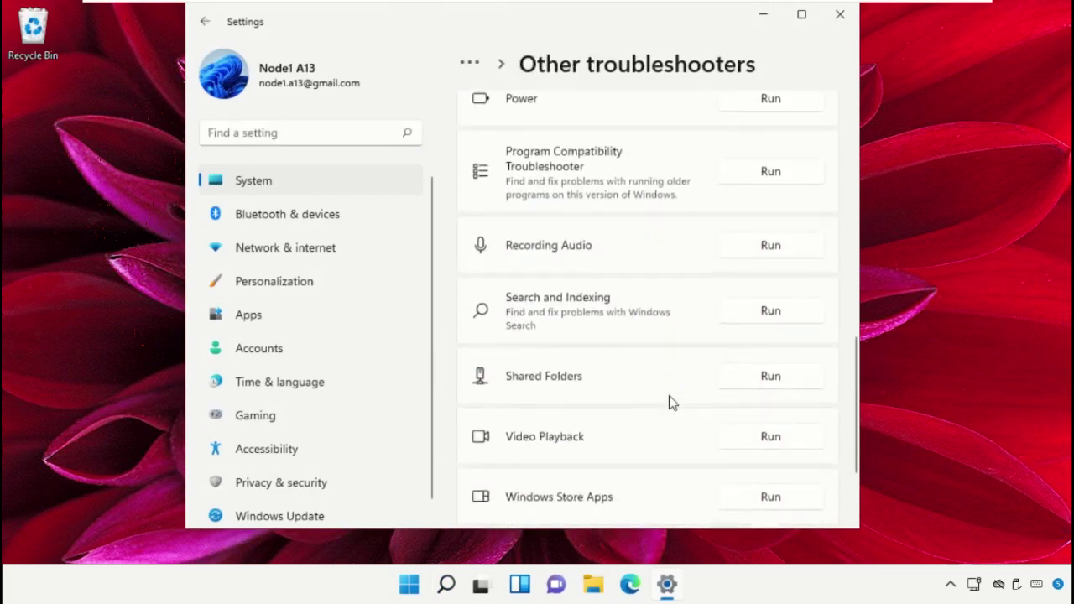
left_click(780, 366)
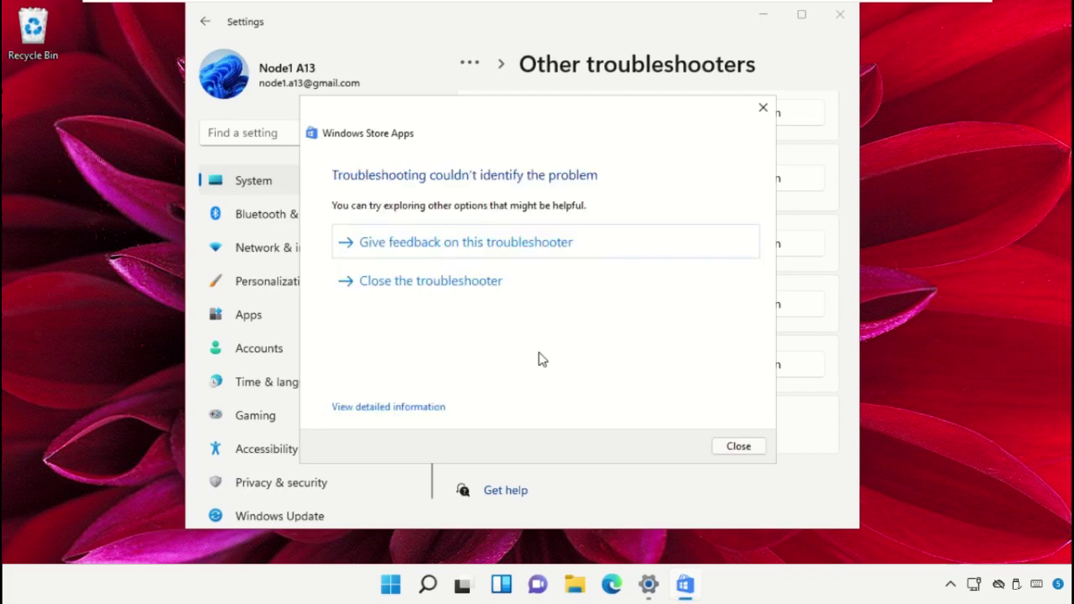
left_click(738, 445)
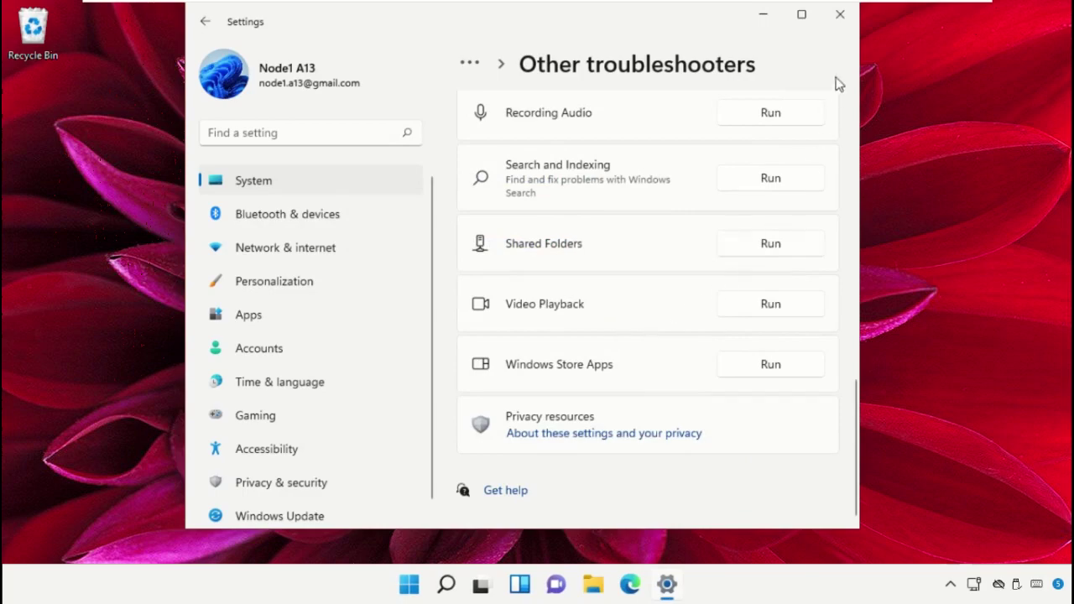
Close Settings, reopen it by searching 'Settings' in Windows search, and go to Apps
left_click(839, 14)
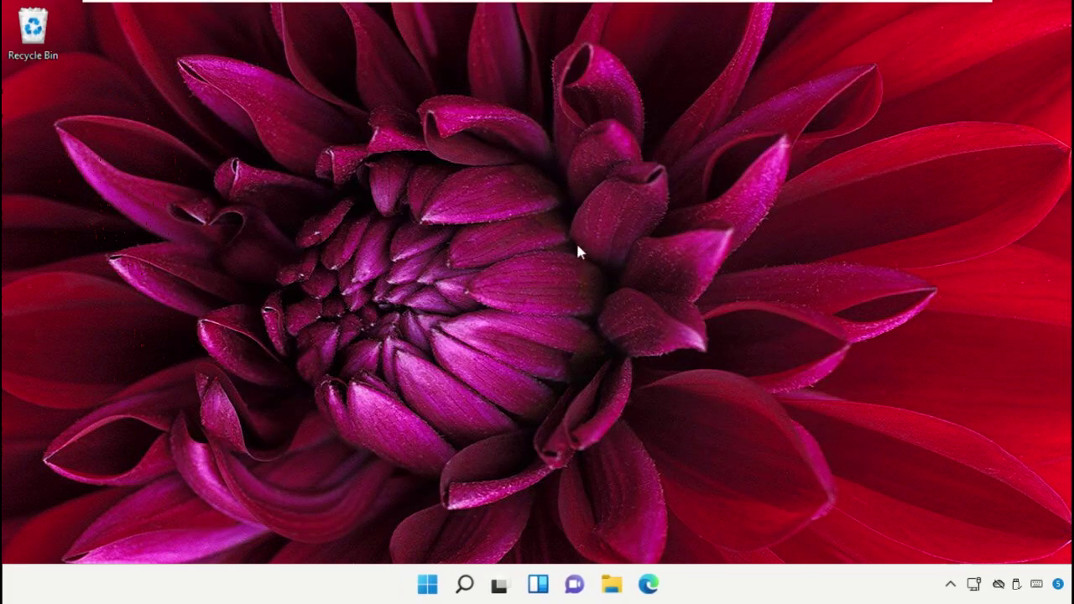
left_click(464, 584)
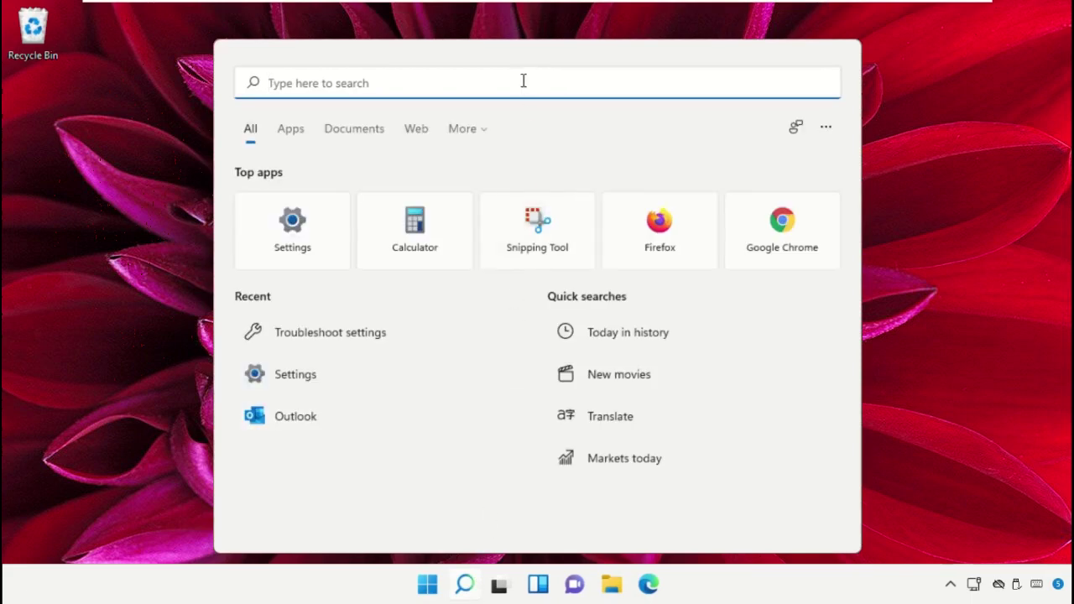
type("Settings")
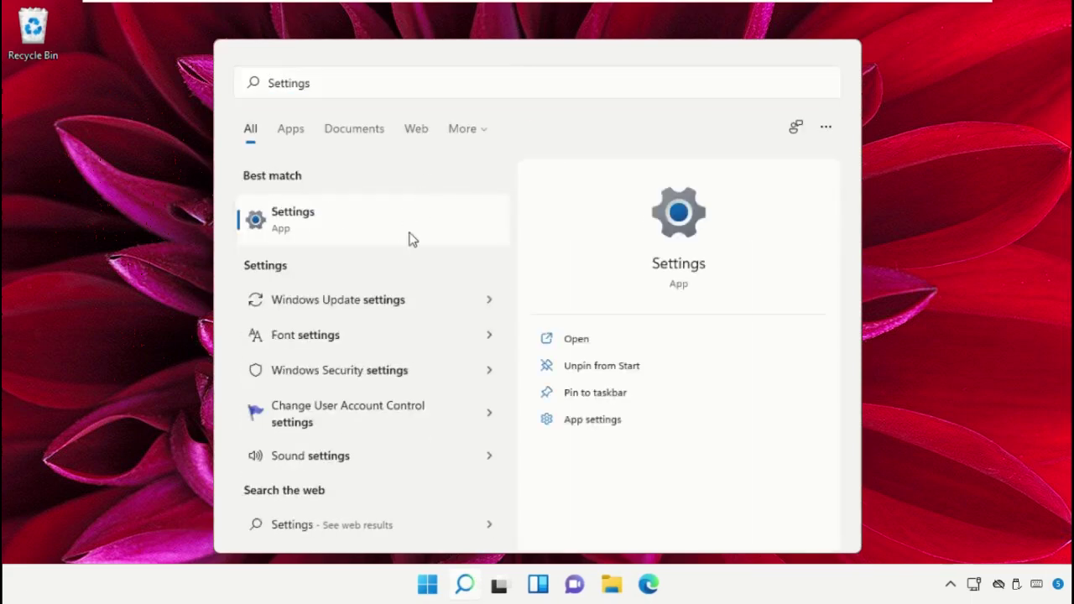
left_click(410, 238)
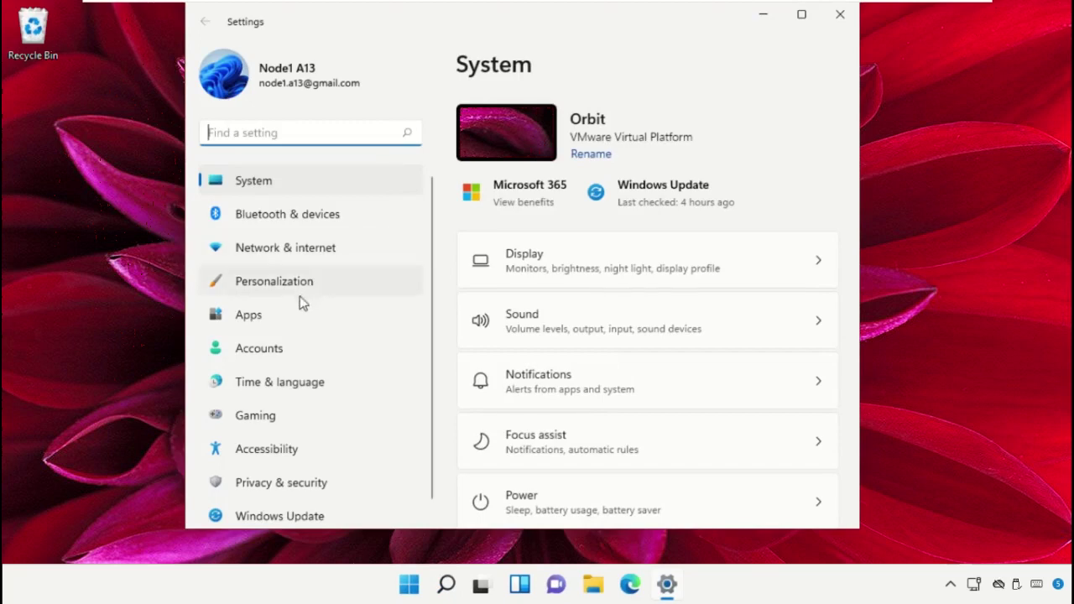
left_click(300, 314)
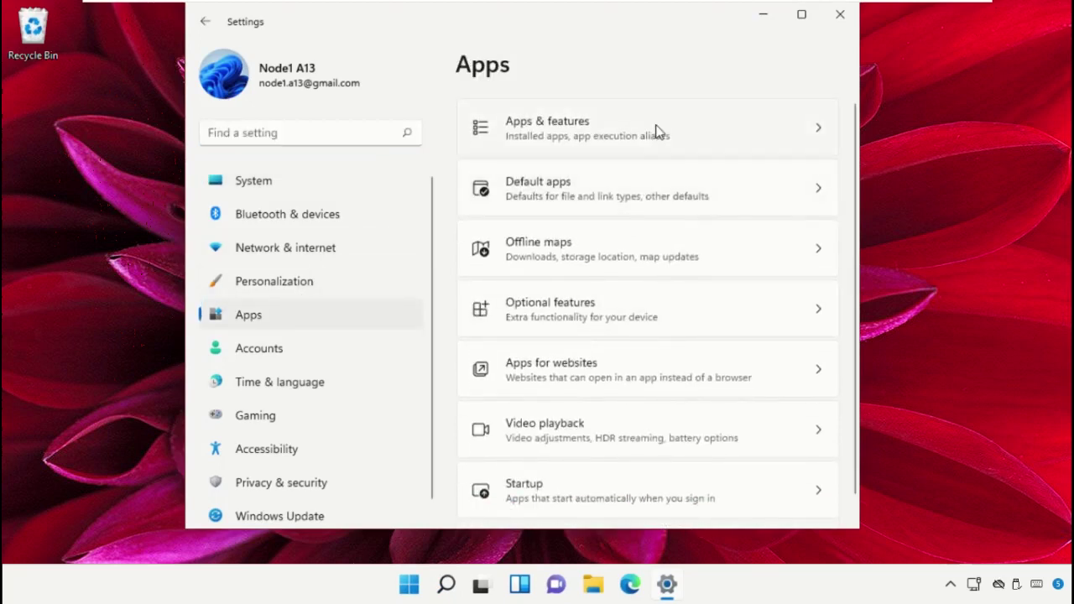
Filter Apps & features by 'Skype', uninstall Skype and confirm, then close Settings
left_click(657, 132)
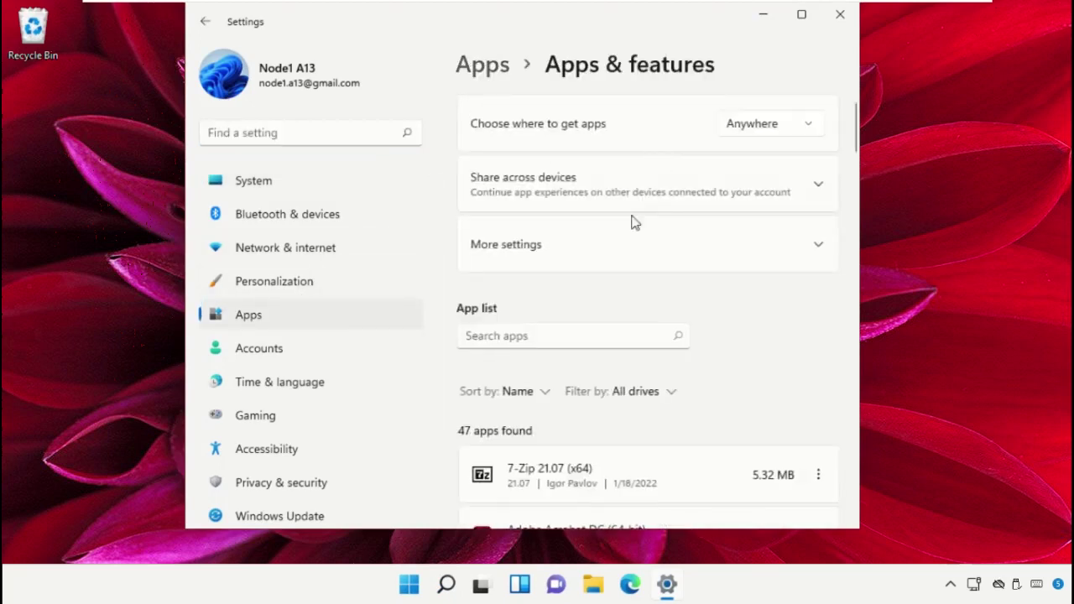
left_click(614, 331)
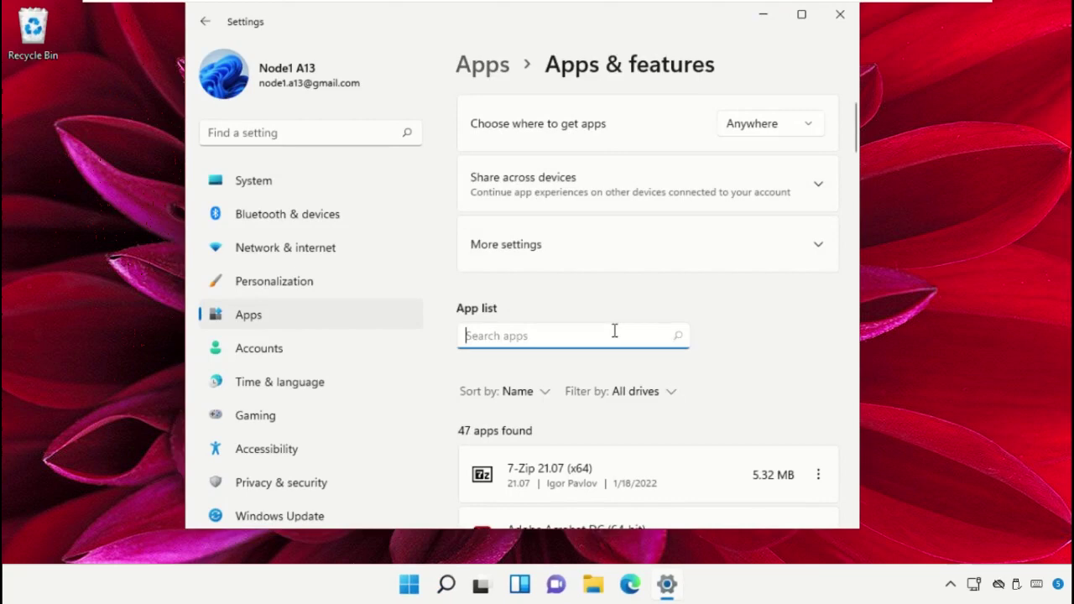
type("Skype")
scroll(614, 332, "down", 1)
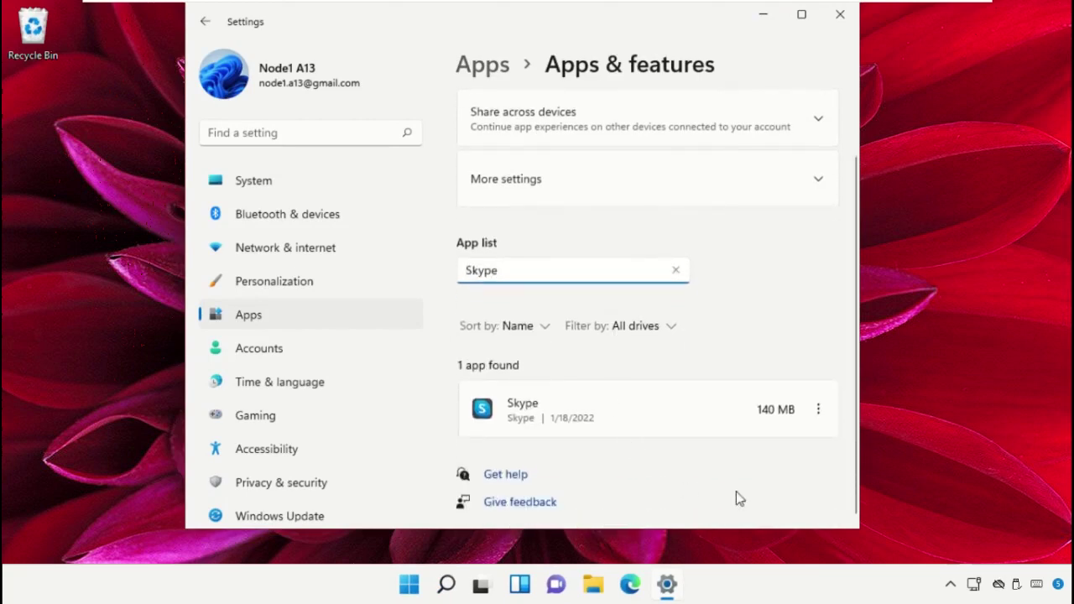
left_click(818, 411)
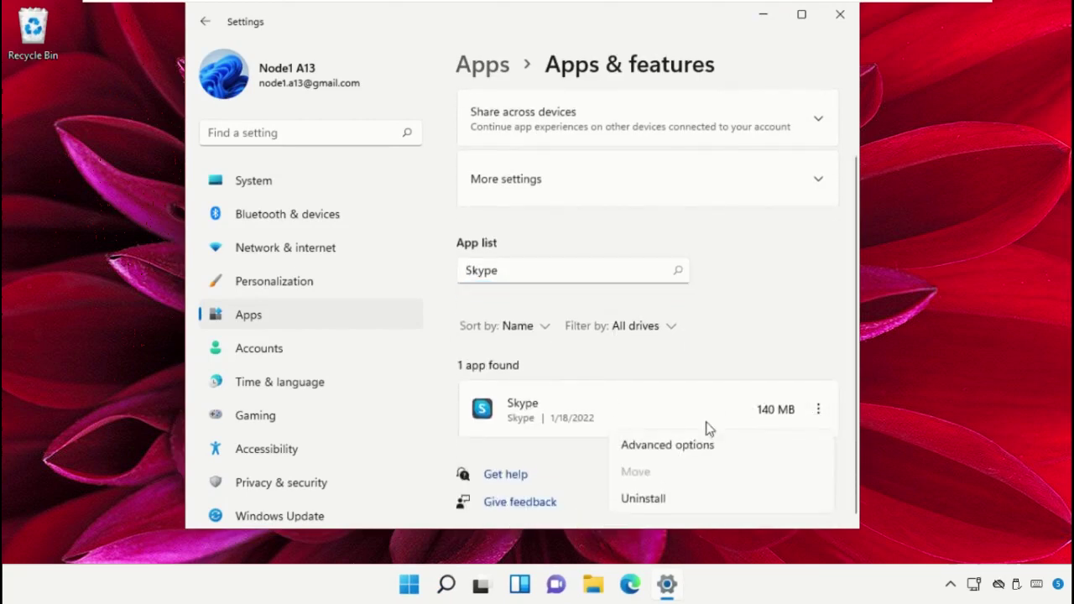
left_click(644, 499)
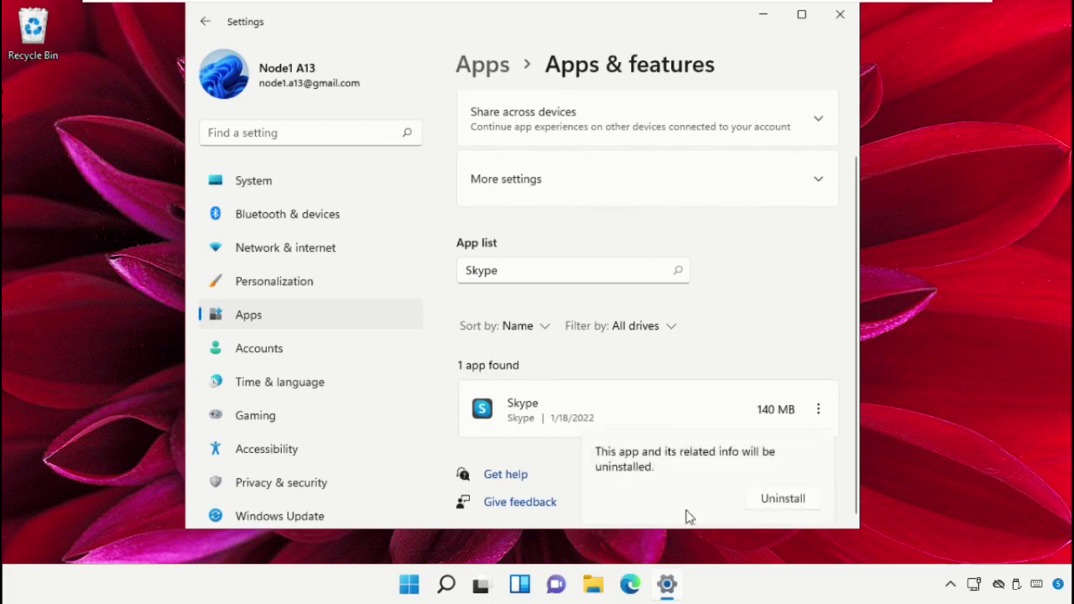
left_click(791, 504)
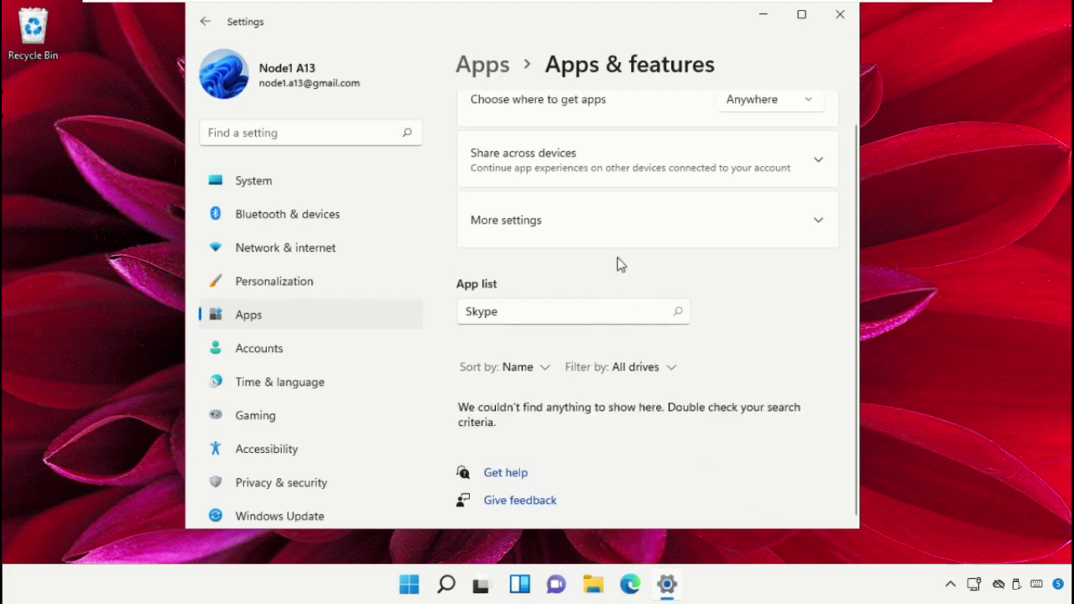
left_click(840, 15)
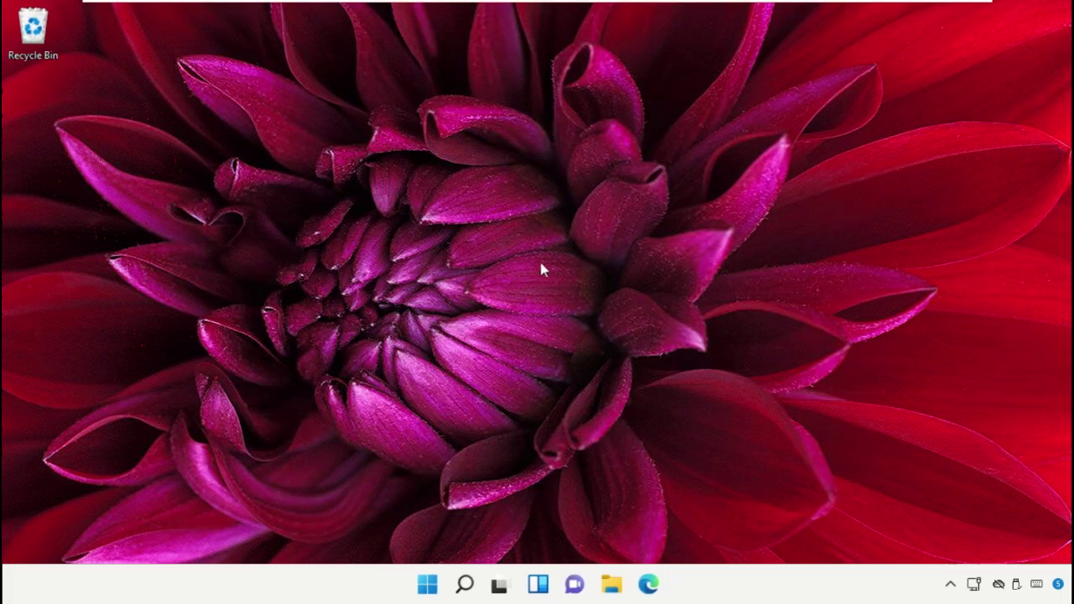
Launch Microsoft Store by searching 'Microsoft Store' in Windows search
left_click(464, 585)
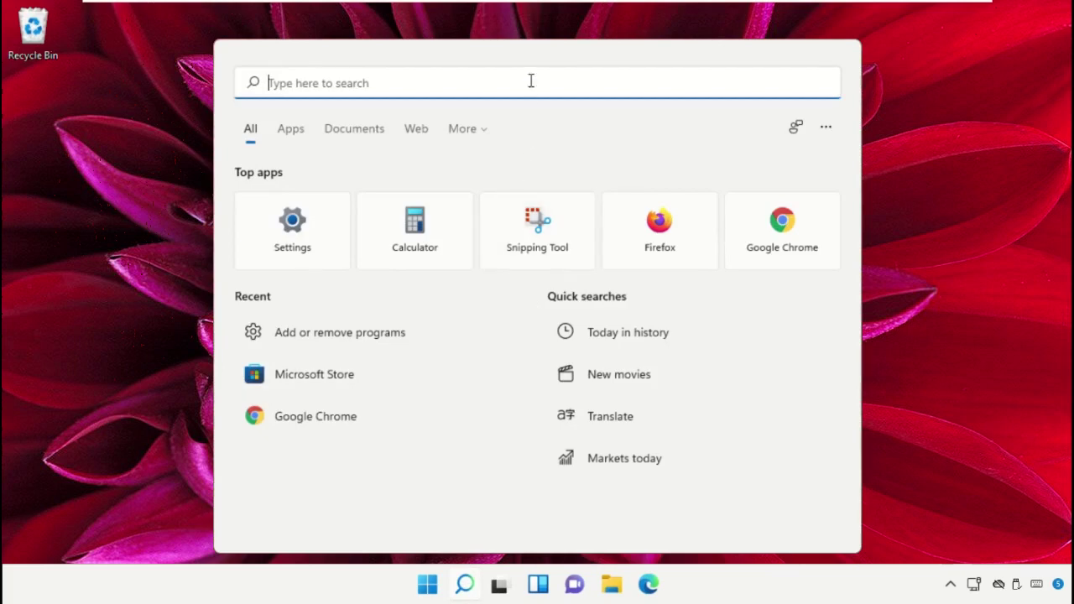
type("Microsoft Store")
left_click(419, 222)
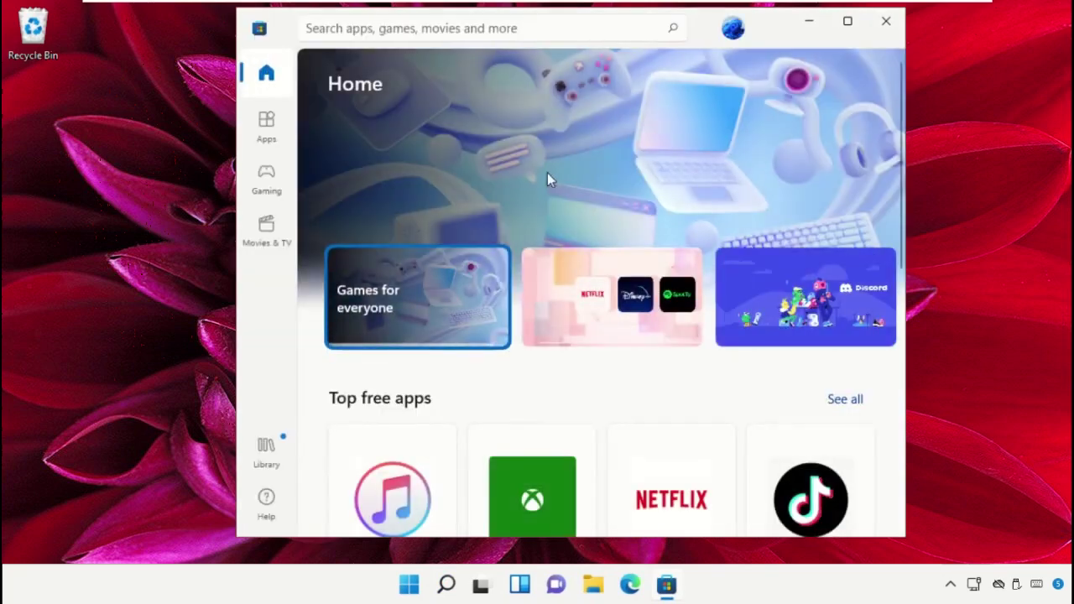
Search the Store for 'Skype', open its app page and start installing it
left_click(574, 21)
type("Skype")
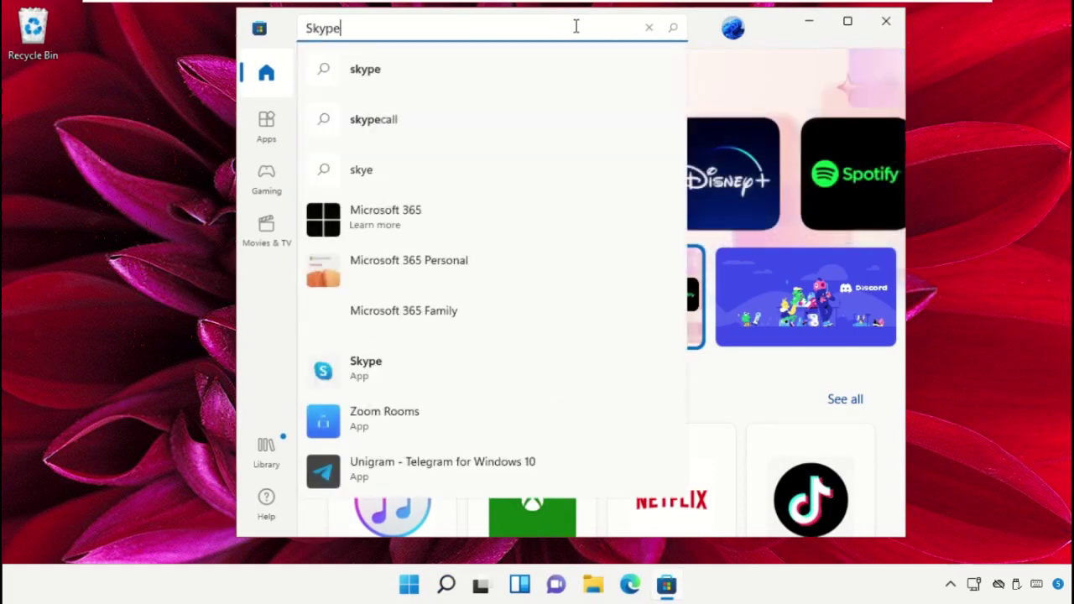
key("Return")
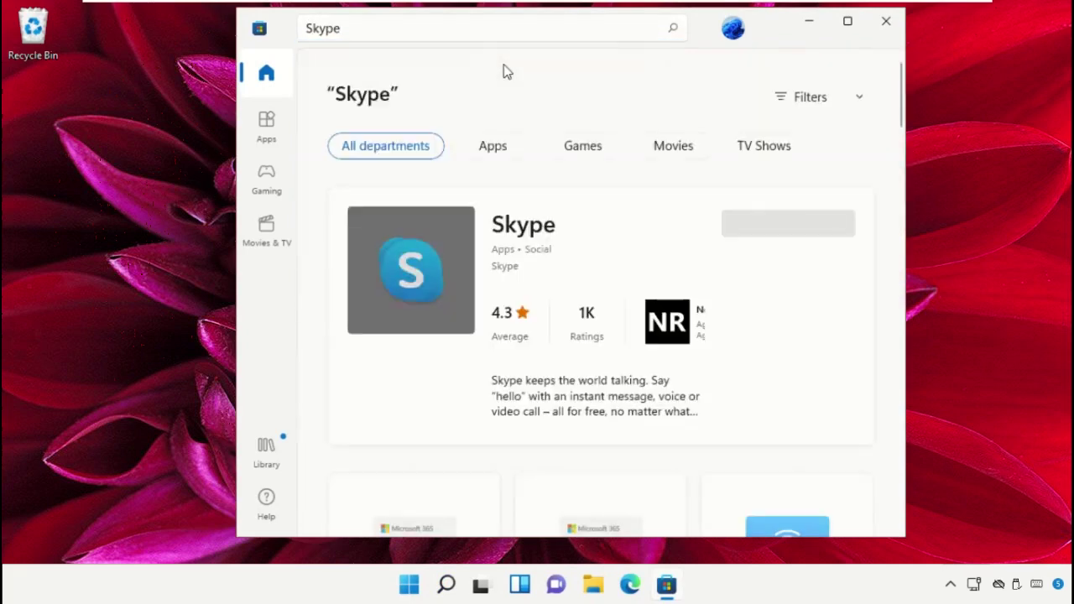
left_click(579, 237)
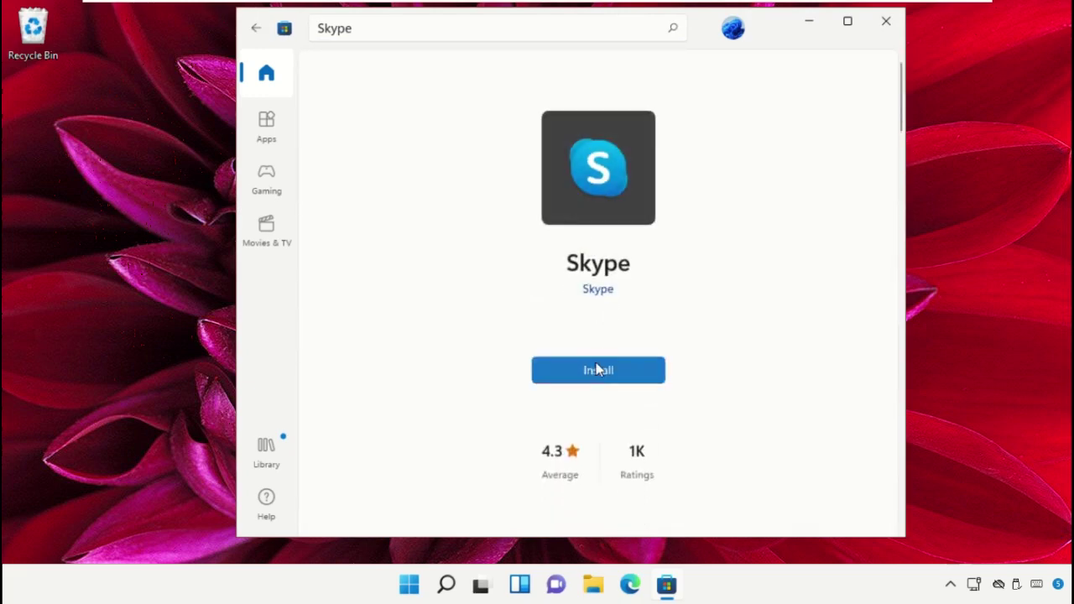
left_click(597, 369)
Launch the newly installed Skype, close the Store, and sign in with the existing account
left_click(615, 376)
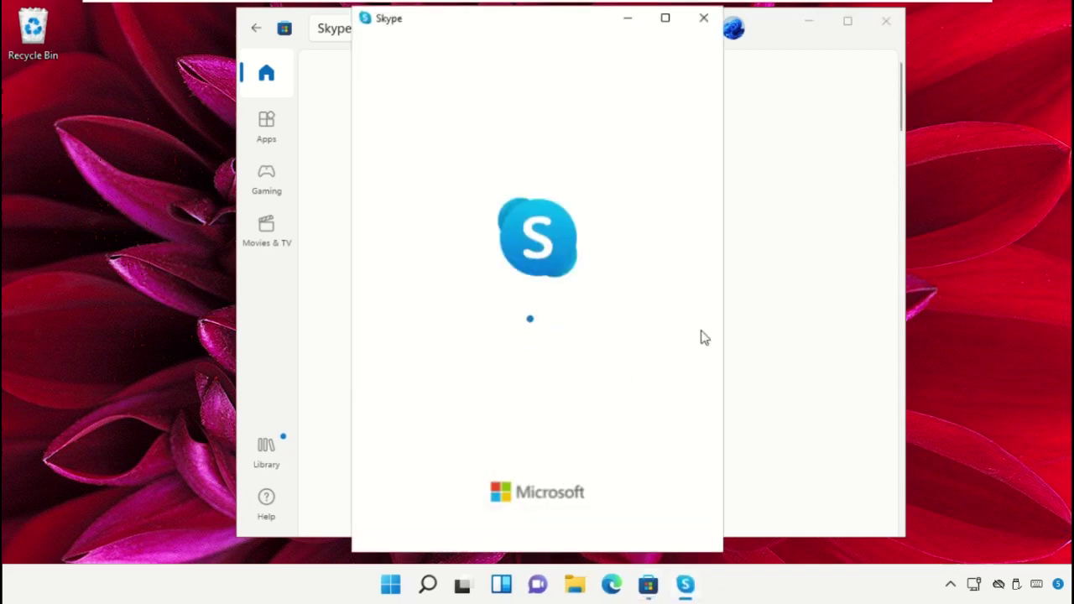
left_click(877, 30)
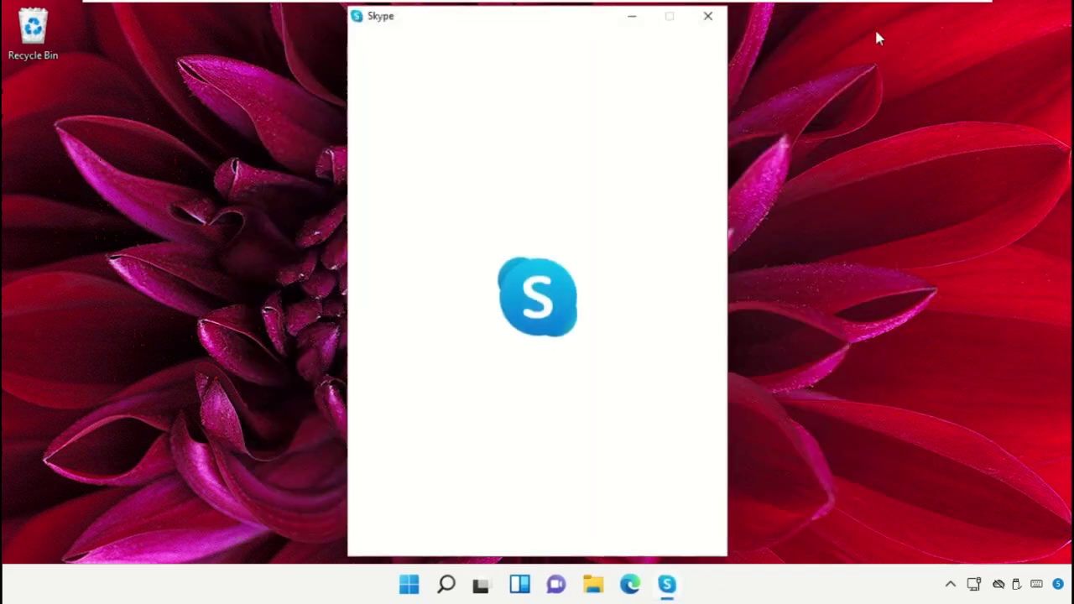
left_click(557, 438)
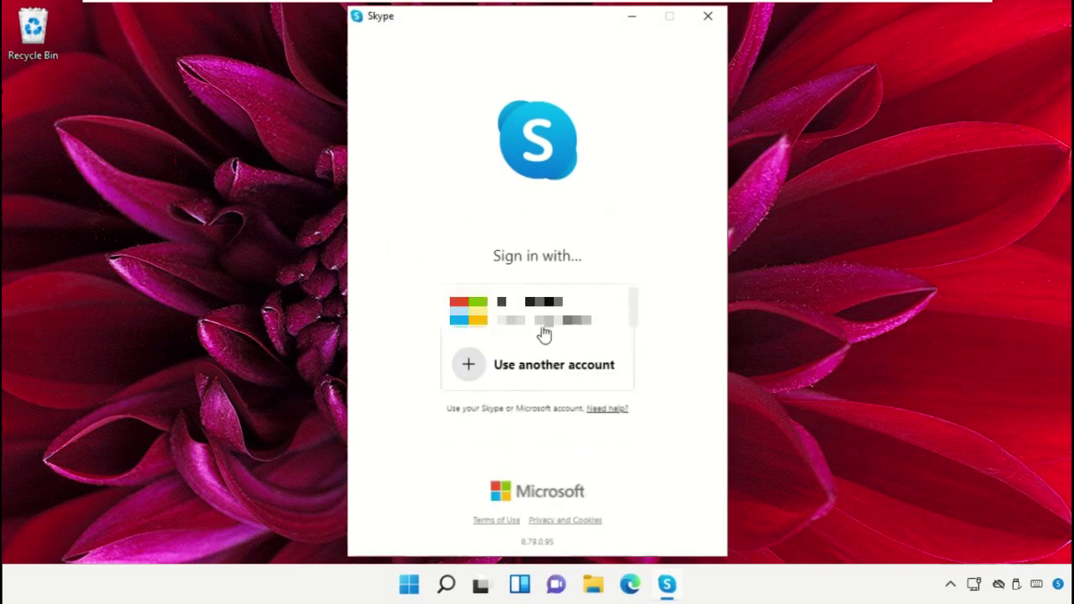
left_click(544, 315)
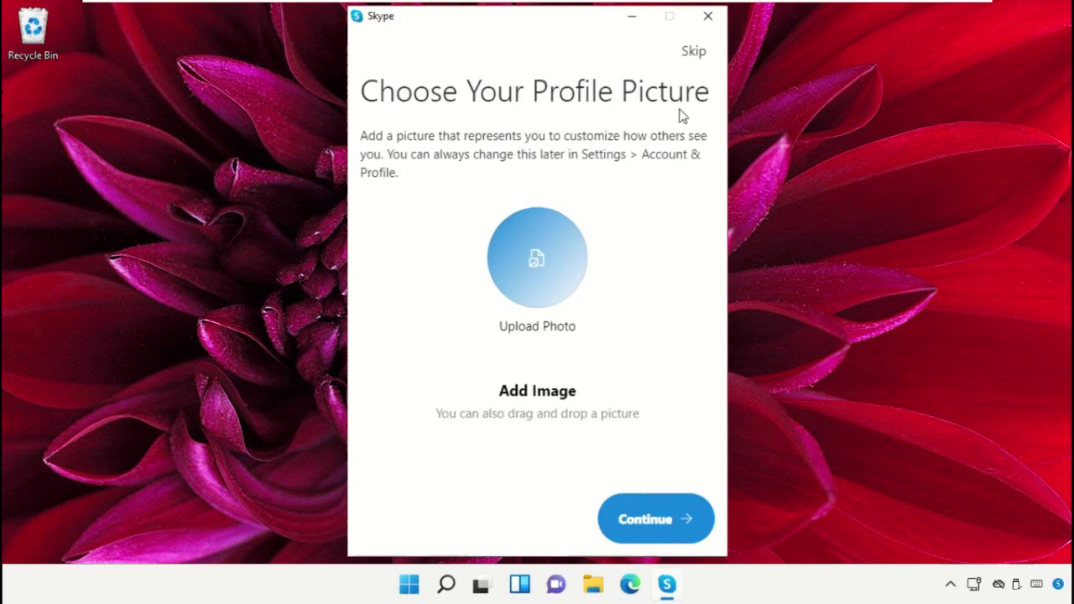
Skip profile picture, audio and video setup, decline diagnostic data sharing, then close Skype
left_click(694, 54)
left_click(696, 57)
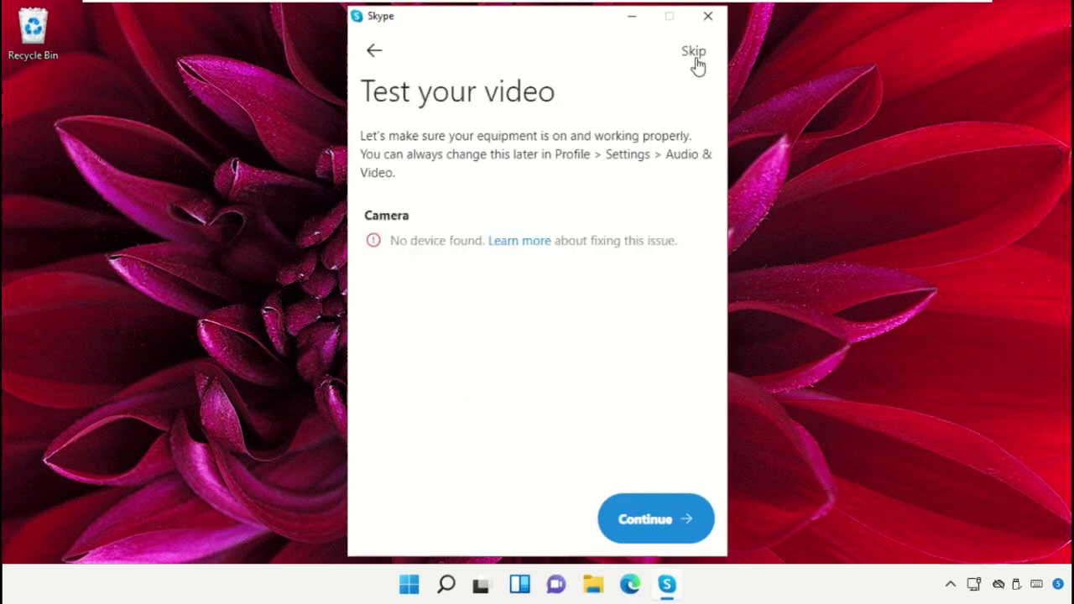
left_click(696, 57)
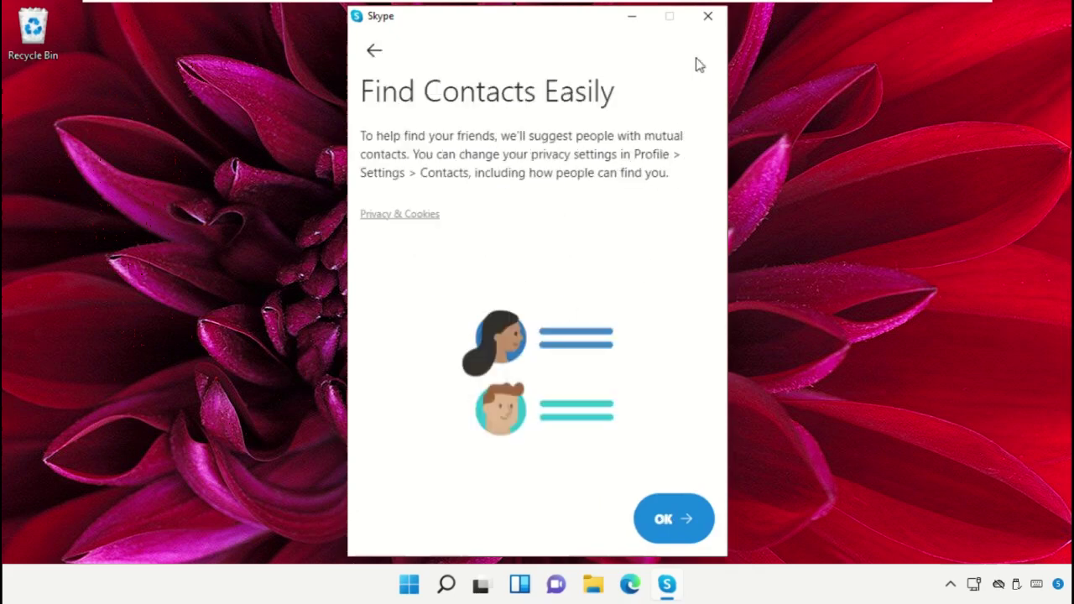
left_click(671, 519)
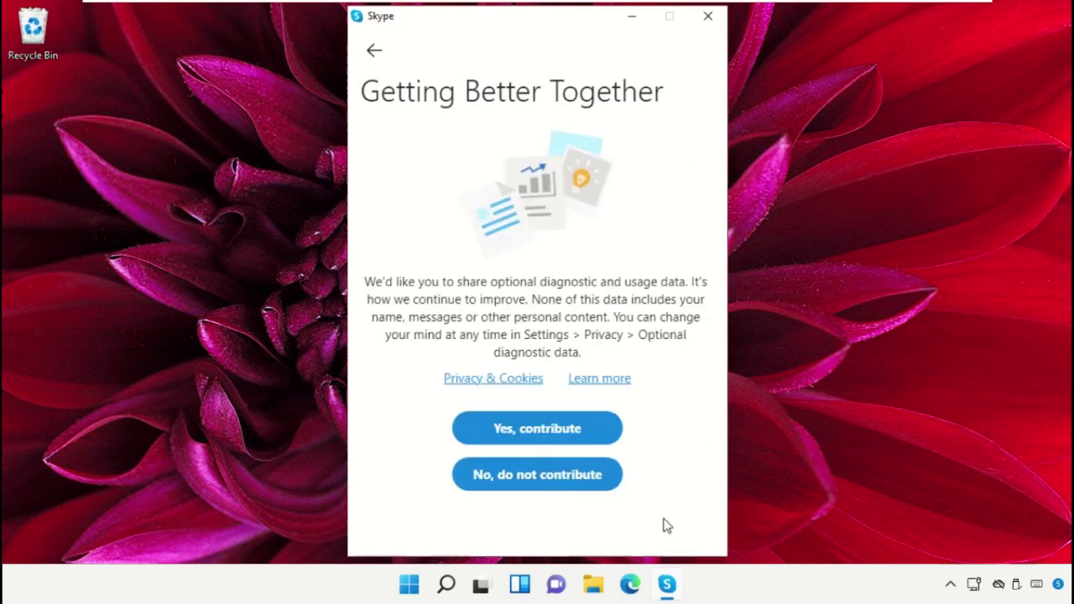
left_click(571, 485)
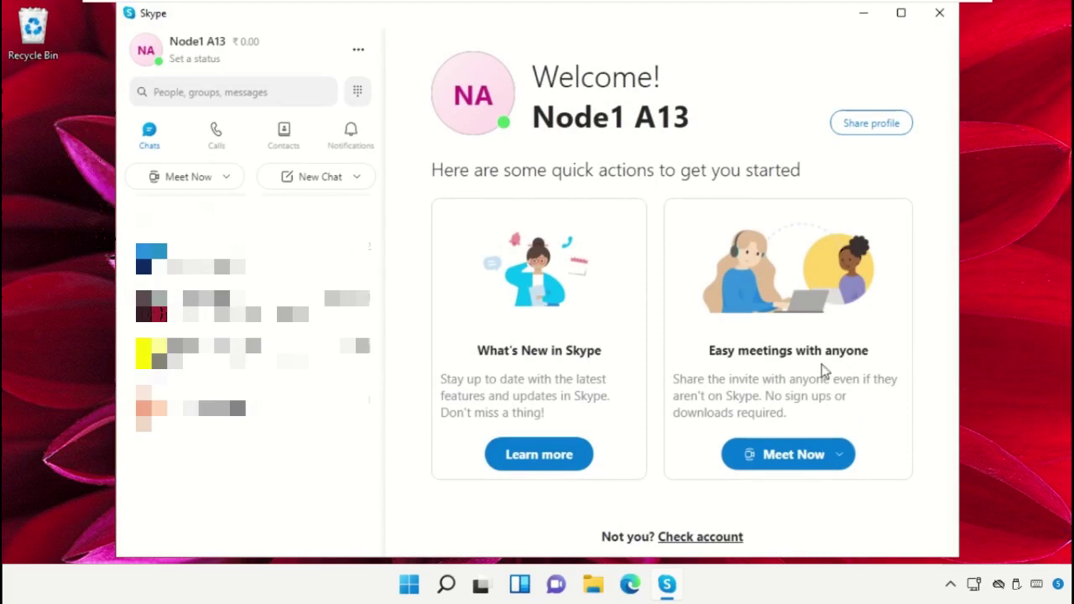
left_click(933, 15)
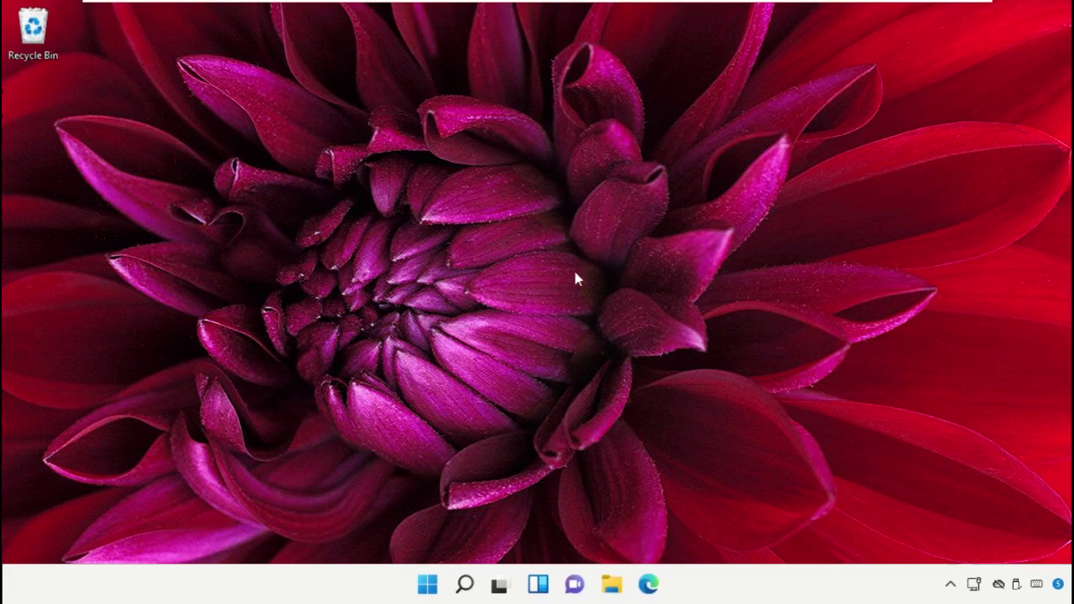
Open the Start menu and its power options
left_click(430, 588)
left_click(744, 529)
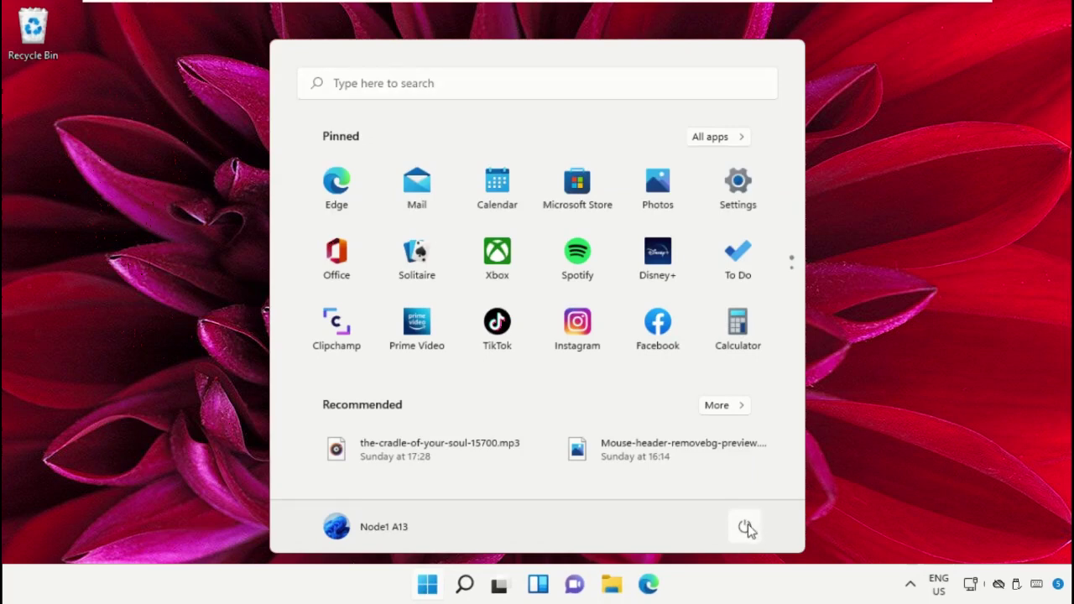